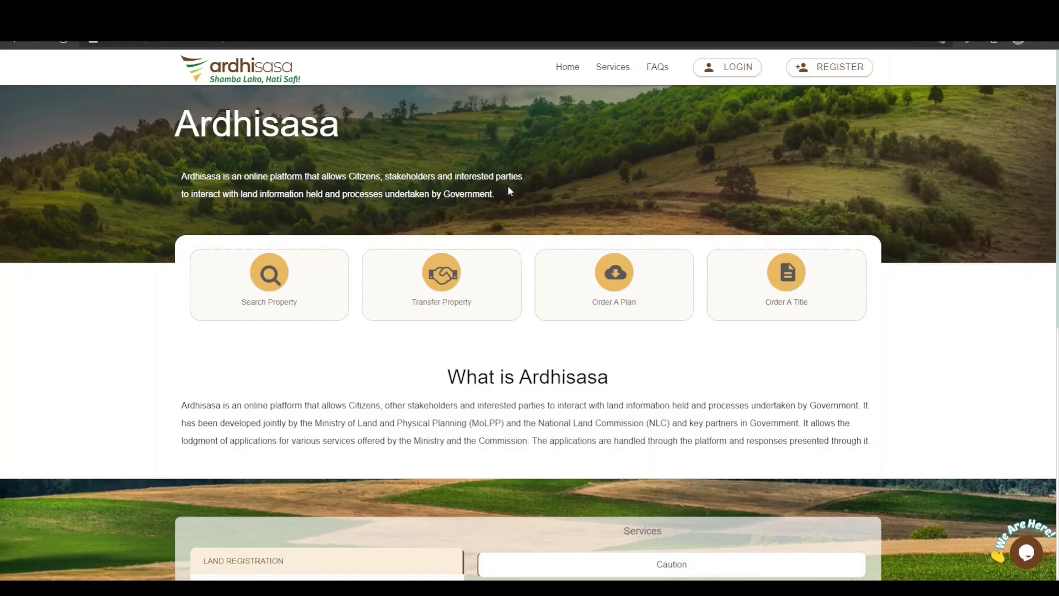
# Step: Sign in with the saved ID number and account password to request a verification code
pyautogui.click(739, 71)
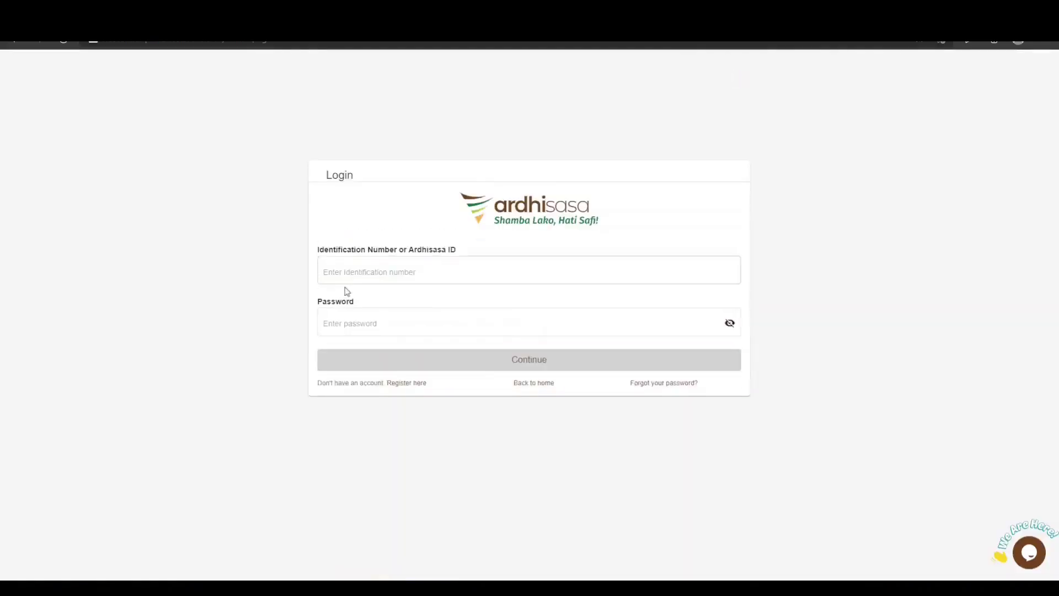
pyautogui.click(355, 274)
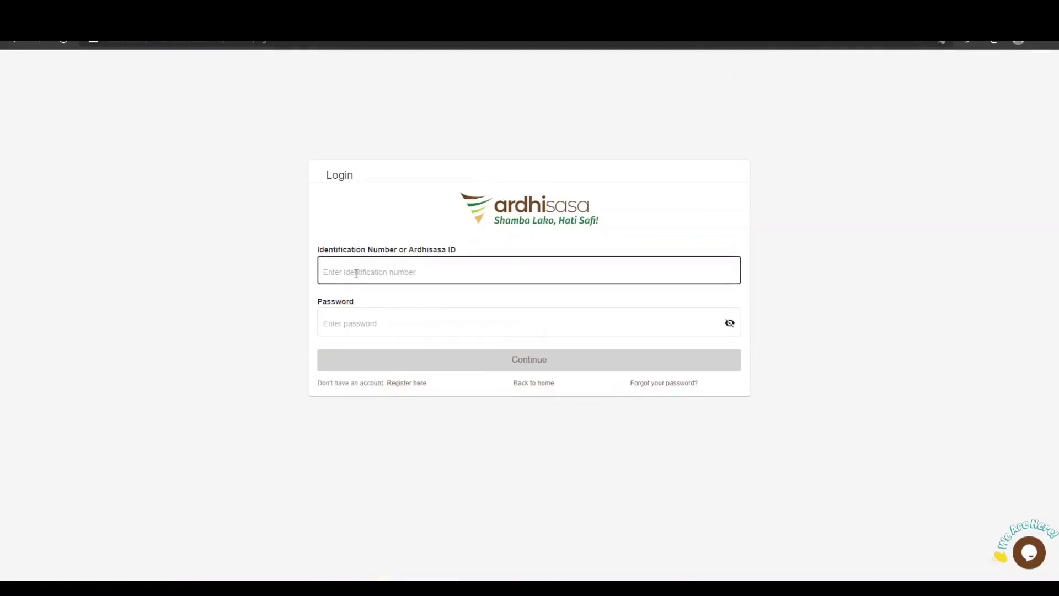
pyautogui.hotkey('ctrl', 'v')
pyautogui.click(390, 328)
pyautogui.hotkey('ctrl', 'v')
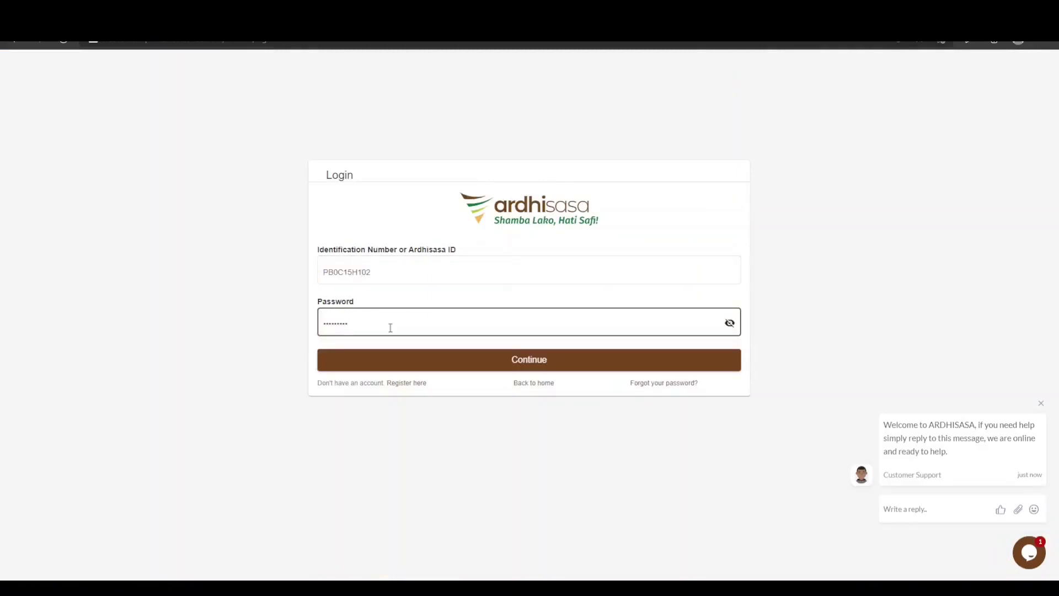
pyautogui.press('Return')
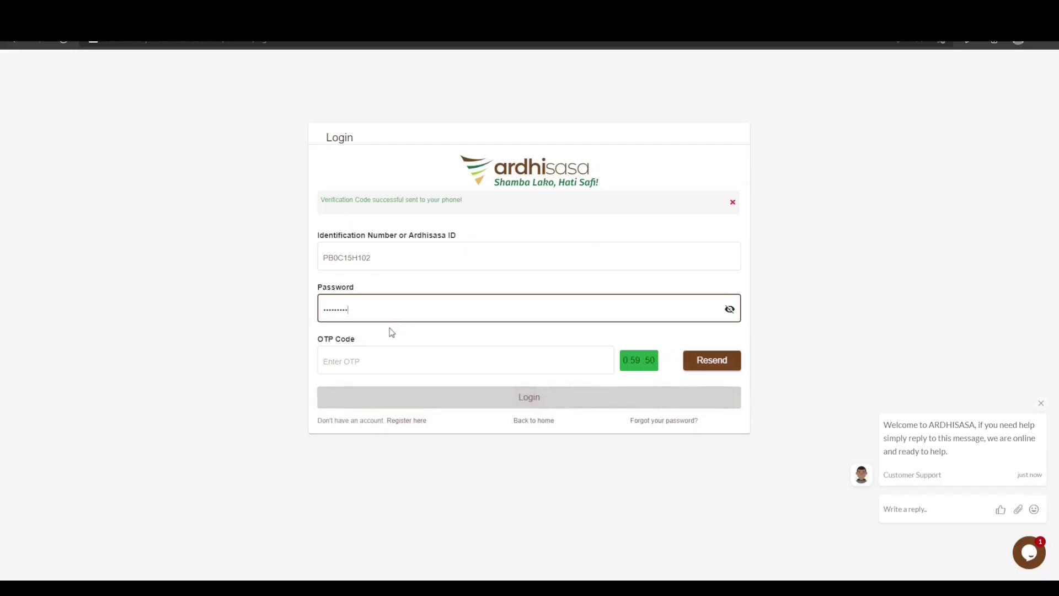
# Step: Dismiss the support chat and log in with the one-time verification code
pyautogui.click(403, 371)
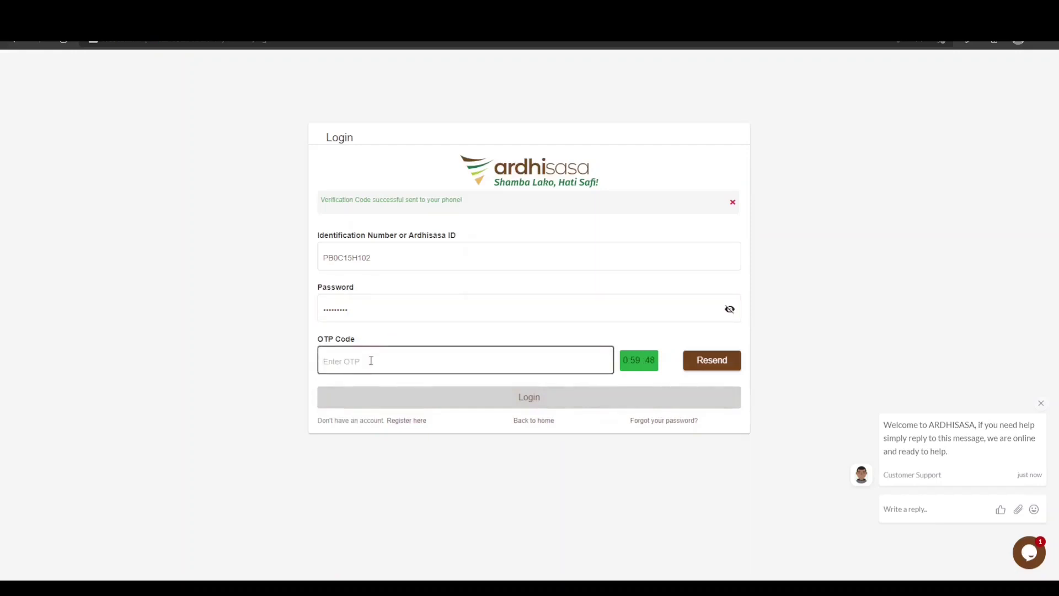
pyautogui.click(1042, 403)
pyautogui.click(406, 349)
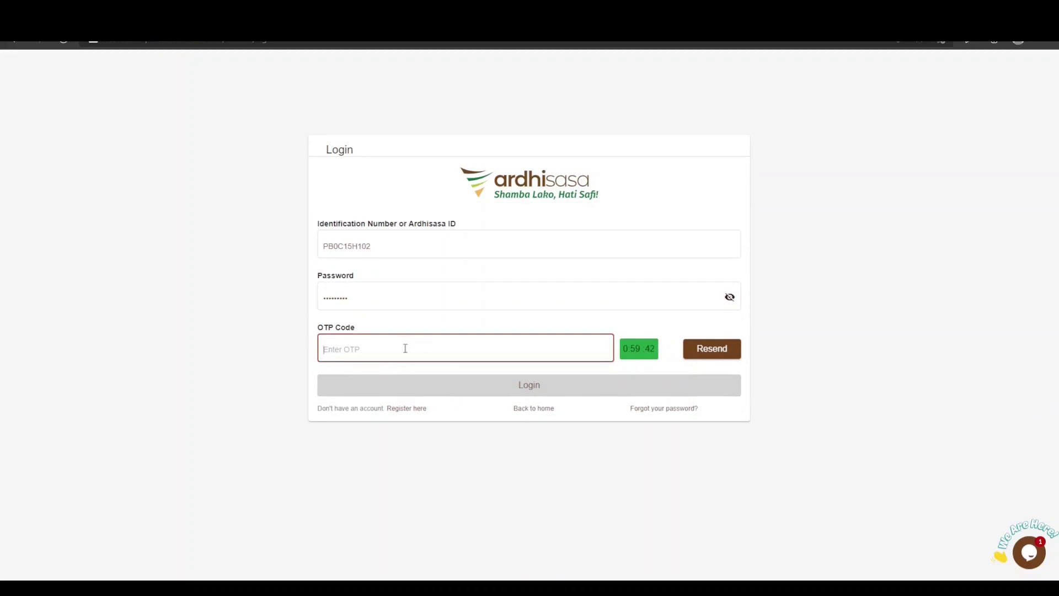
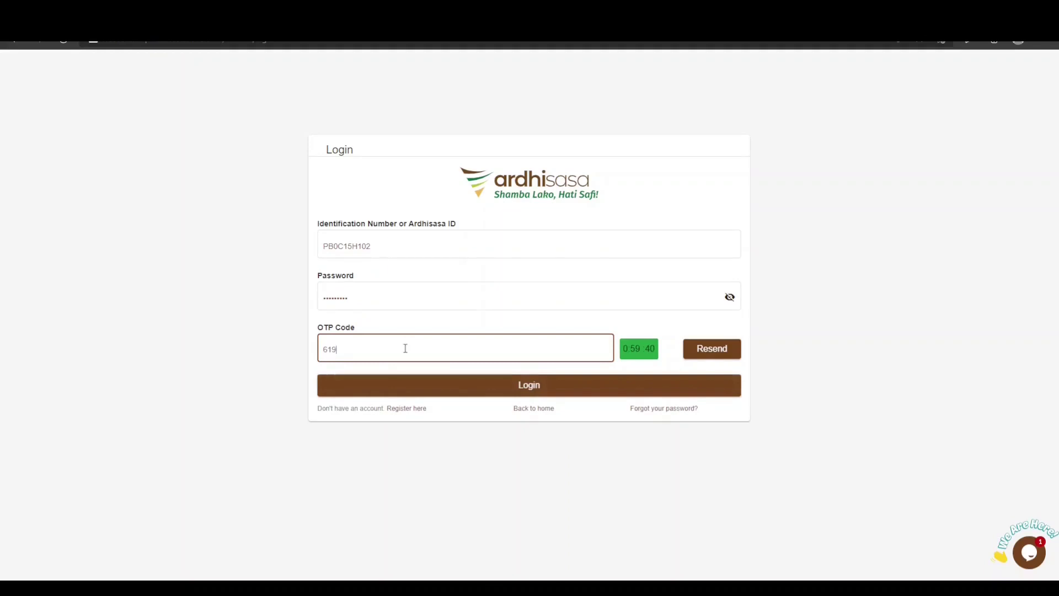
pyautogui.press('Return')
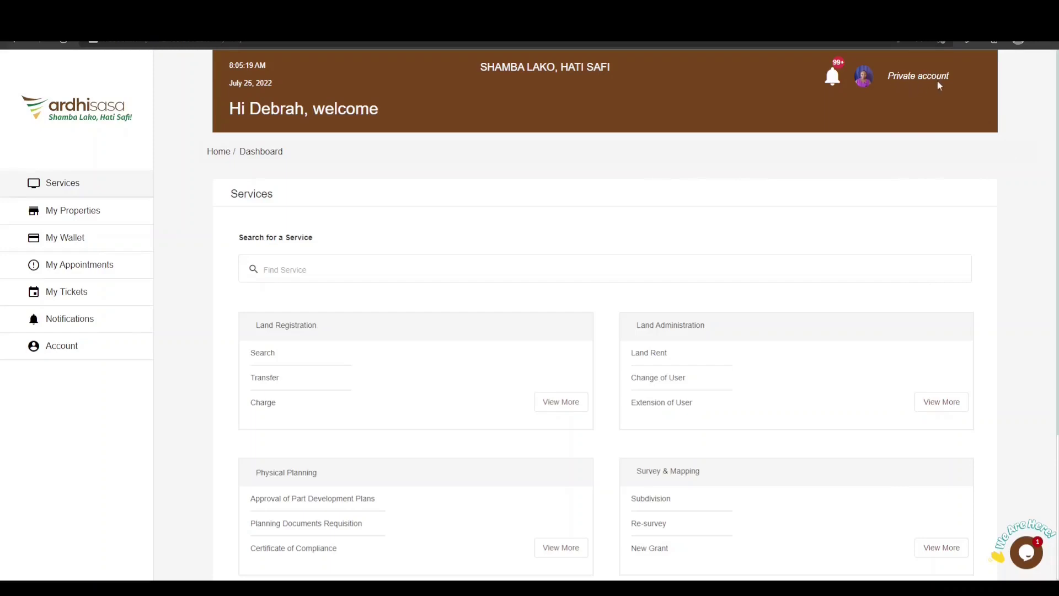
# Step: Switch to the Advocate Account and open the Caution applications list under Land Registration
pyautogui.click(868, 85)
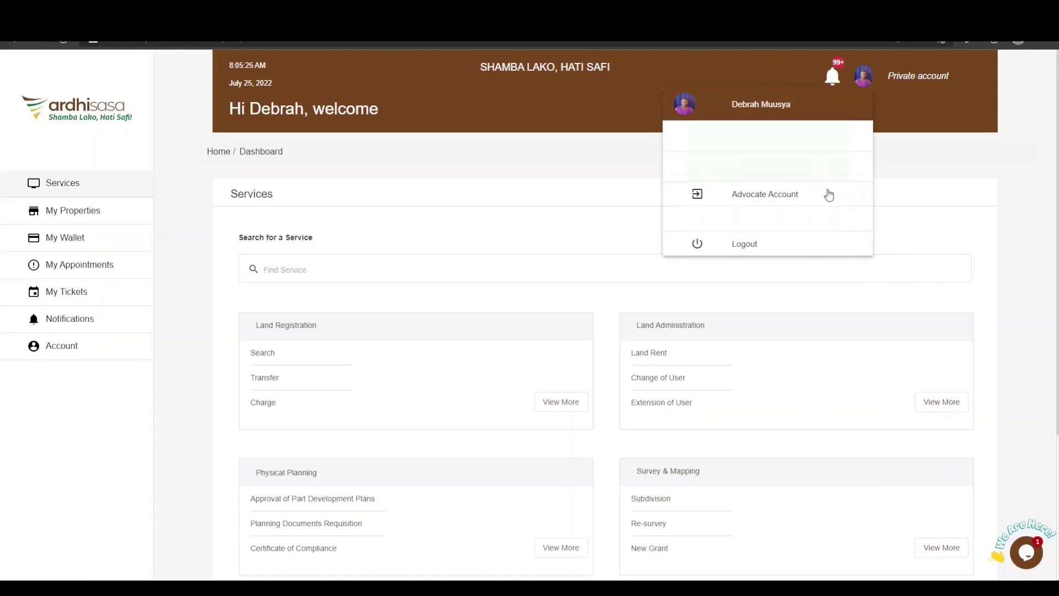
pyautogui.click(769, 197)
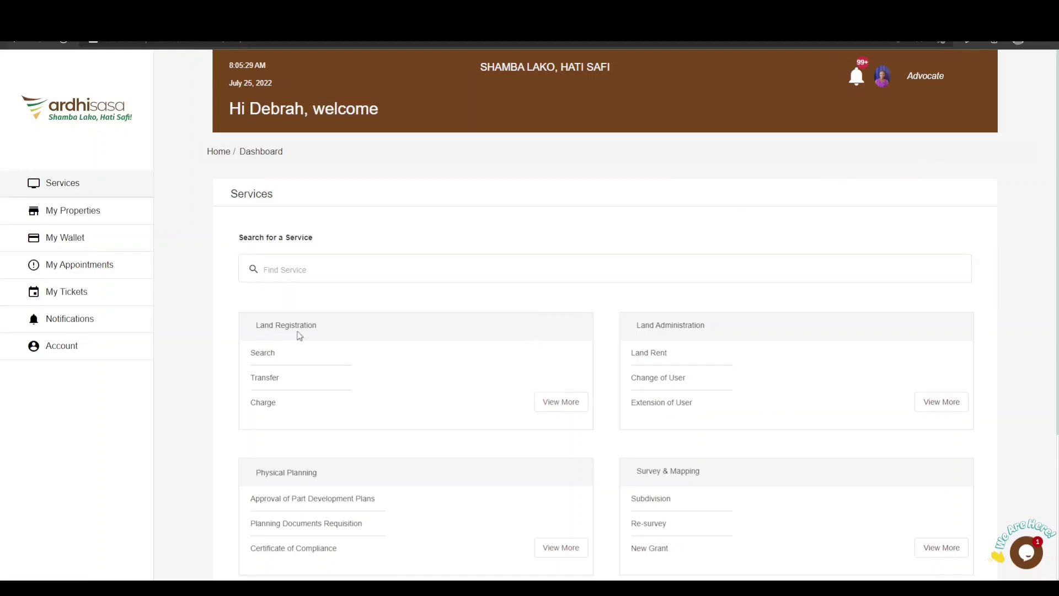
pyautogui.click(562, 402)
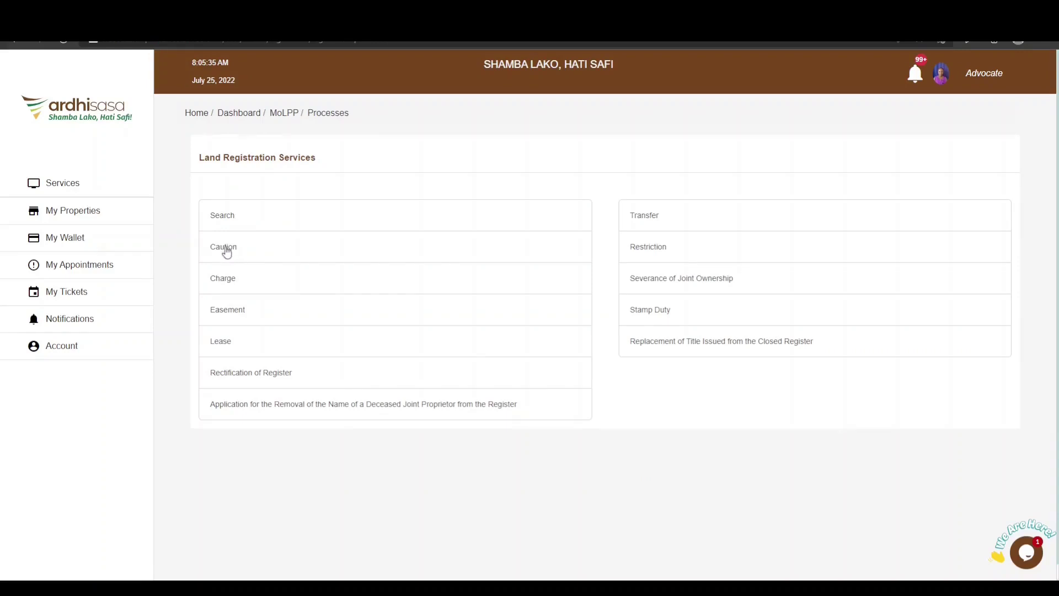
pyautogui.click(230, 249)
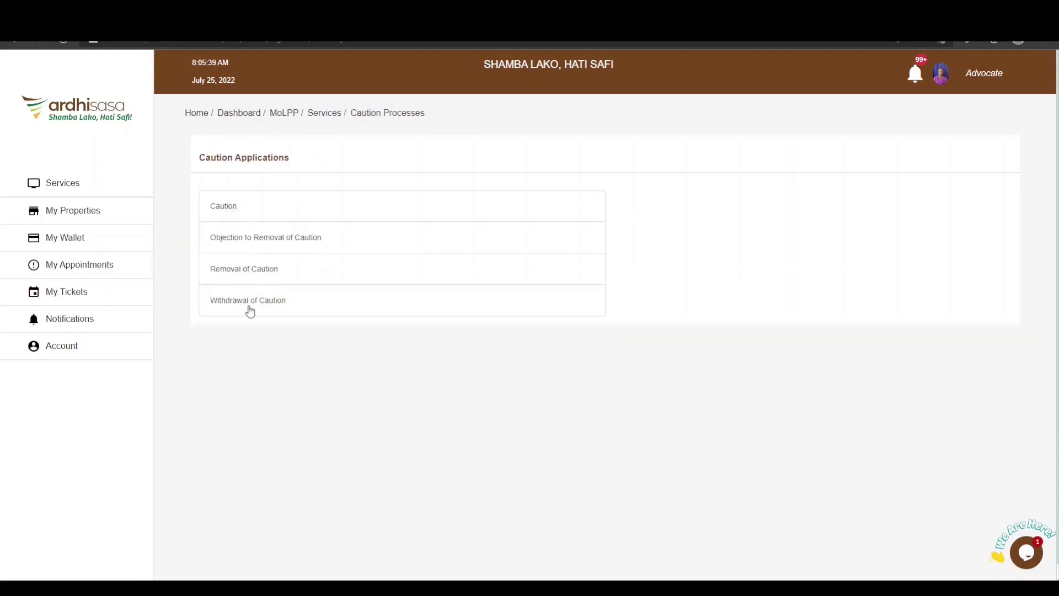
pyautogui.click(234, 213)
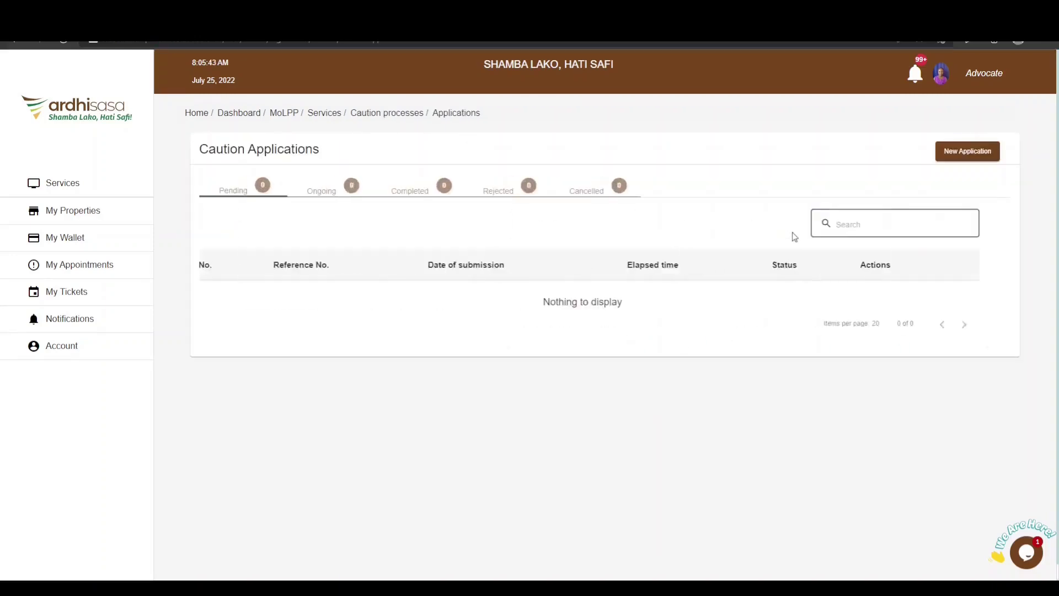
pyautogui.click(251, 198)
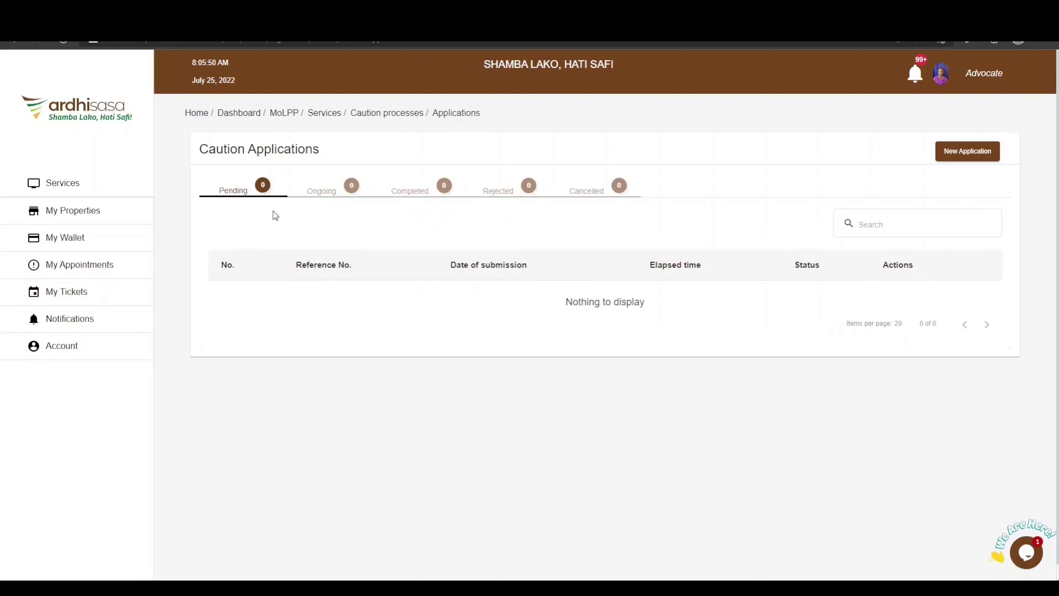
pyautogui.click(324, 192)
pyautogui.click(416, 194)
pyautogui.click(495, 192)
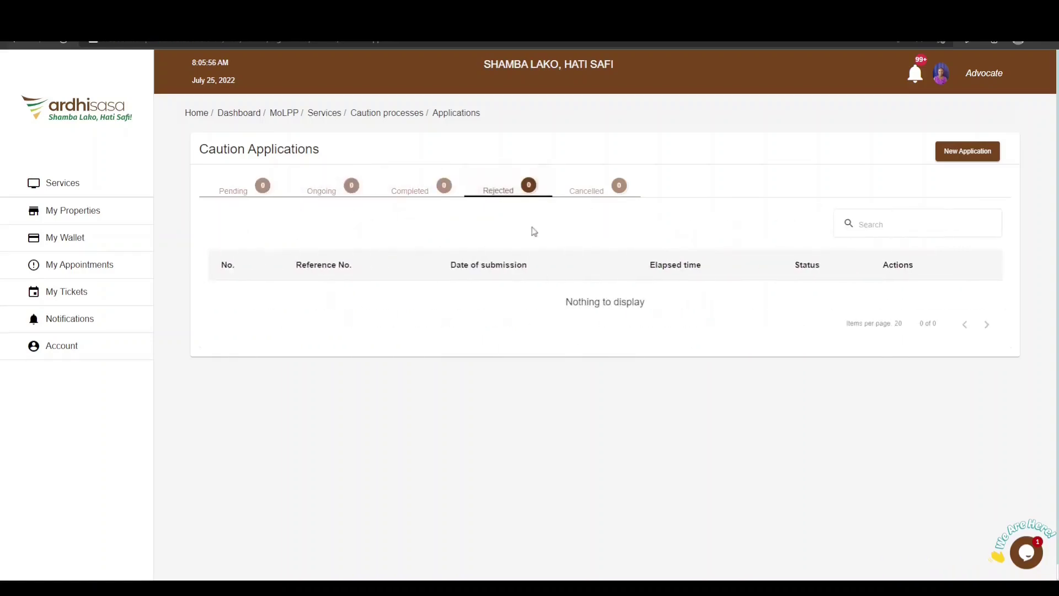
pyautogui.click(588, 196)
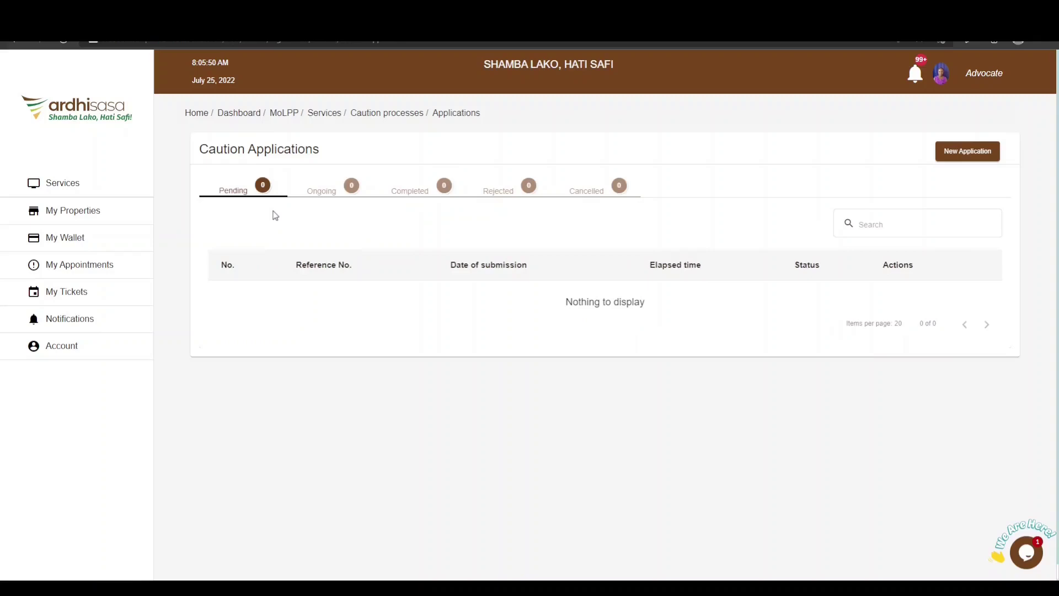
pyautogui.click(326, 193)
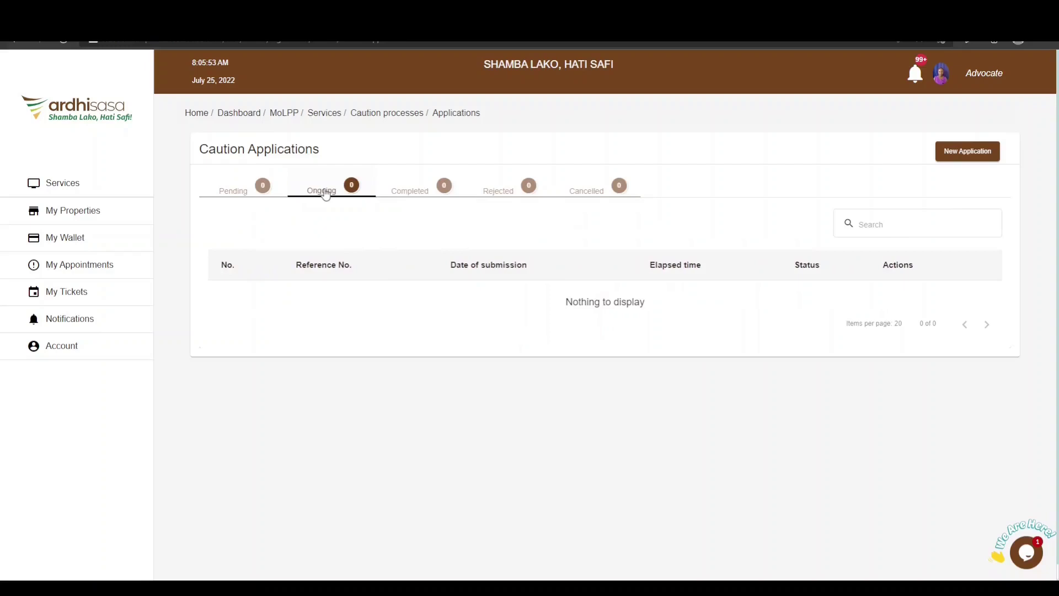
pyautogui.click(415, 192)
pyautogui.click(498, 191)
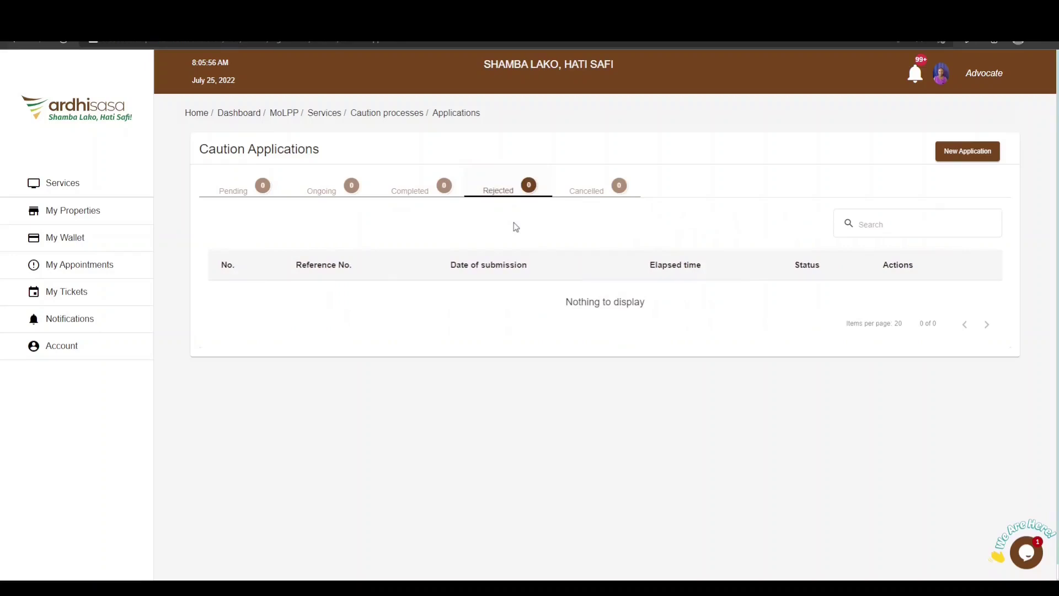
pyautogui.click(589, 193)
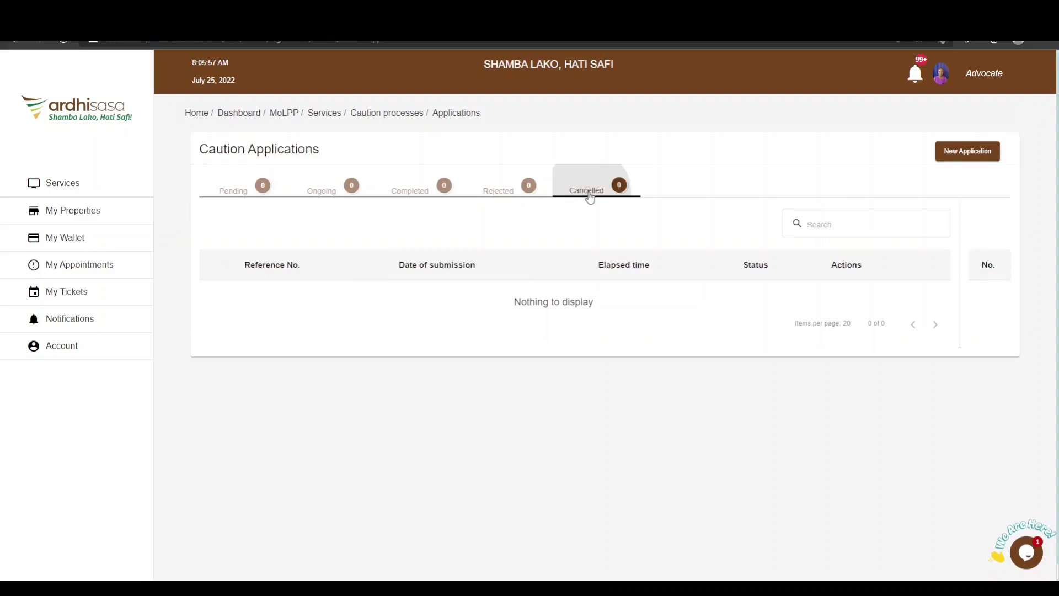
# Step: Start a new caution application and expand the FAQs on interests, extent, execution, actors and requirements
pyautogui.click(966, 156)
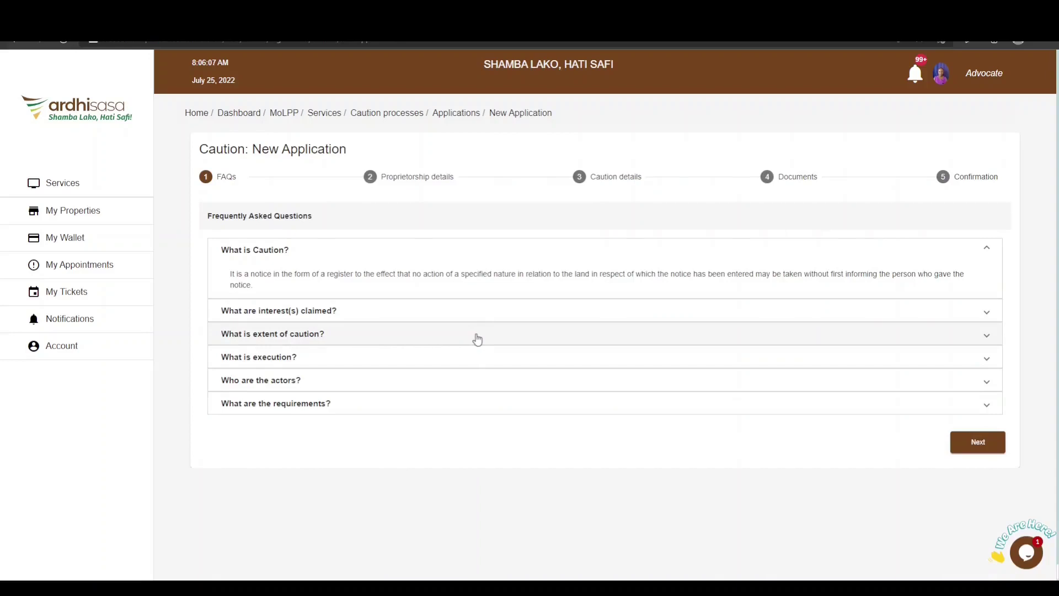
pyautogui.click(327, 312)
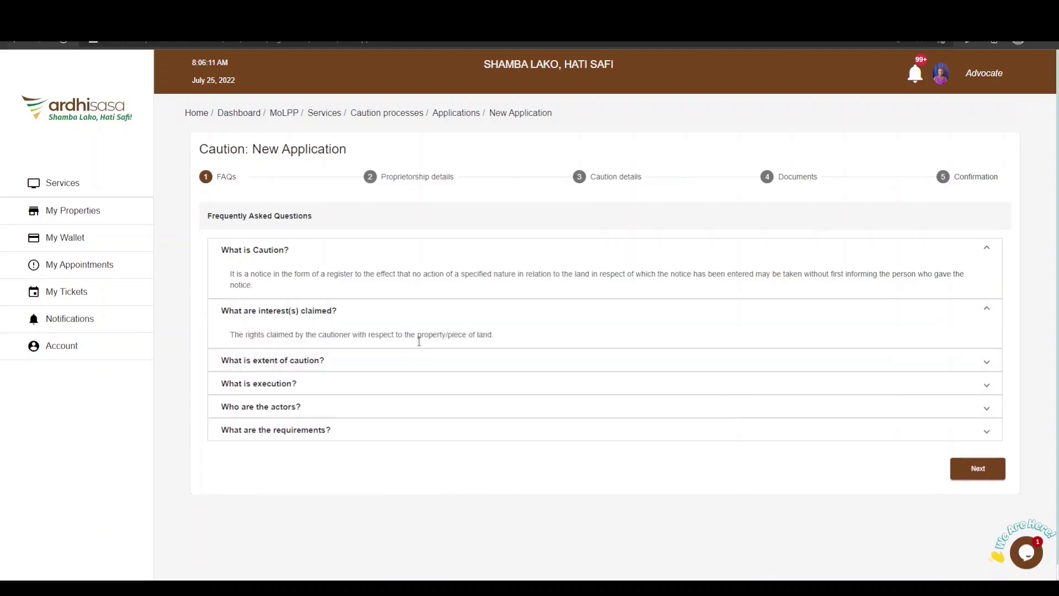
pyautogui.click(325, 368)
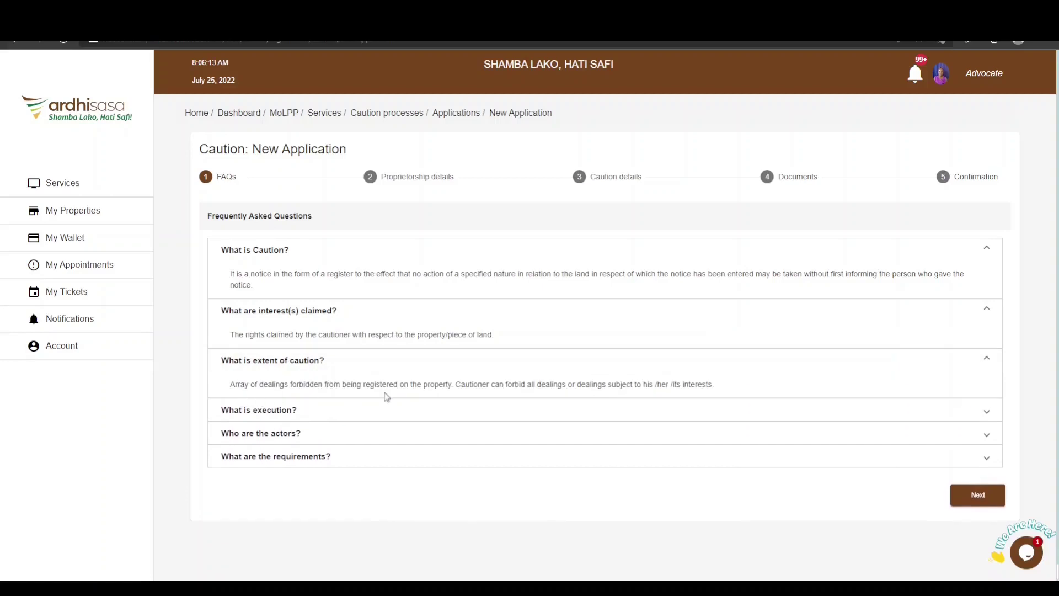
pyautogui.click(320, 415)
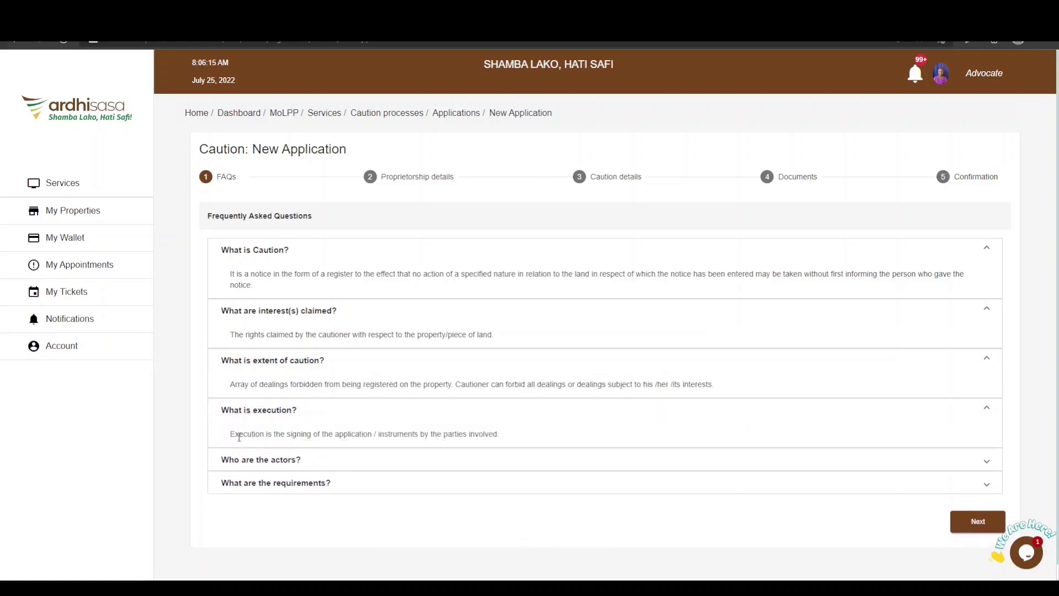
pyautogui.click(282, 463)
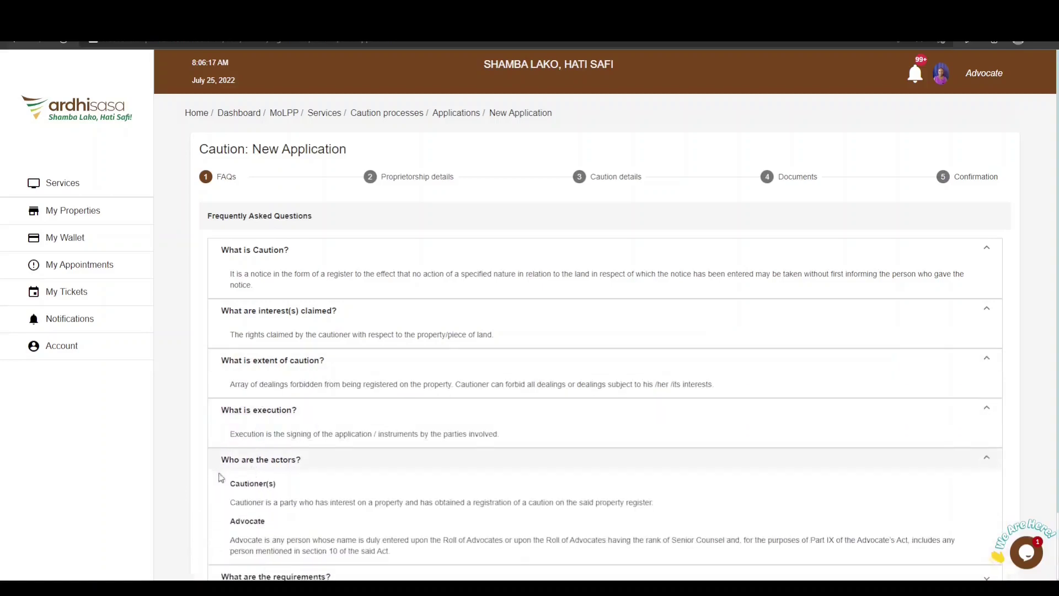
pyautogui.scroll(-1, 283, 499)
pyautogui.click(251, 502)
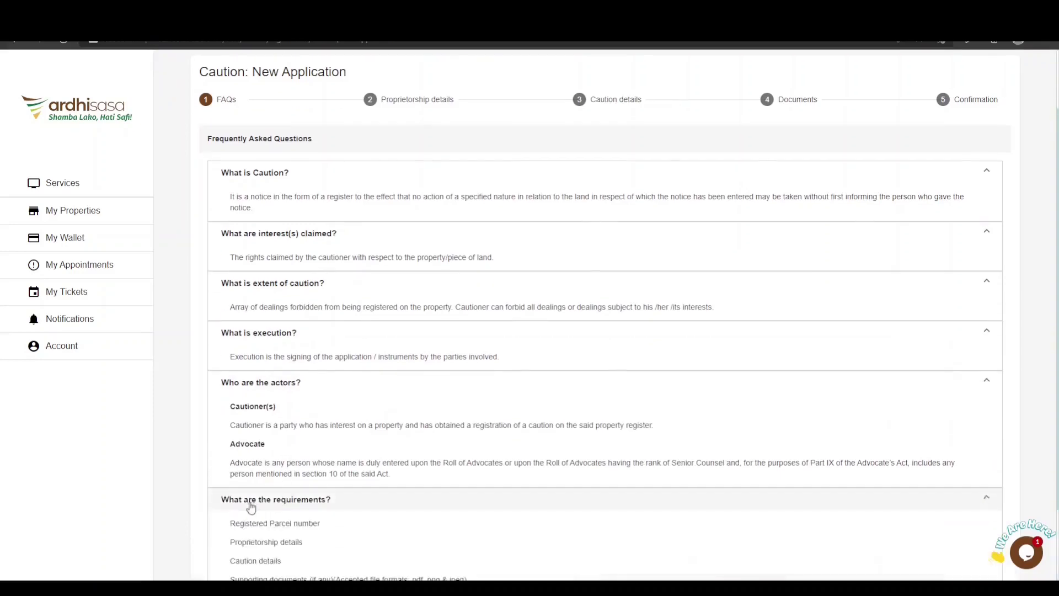
# Step: Finish reviewing the FAQs and advance to the Proprietorship details step
pyautogui.scroll(-2, 286, 528)
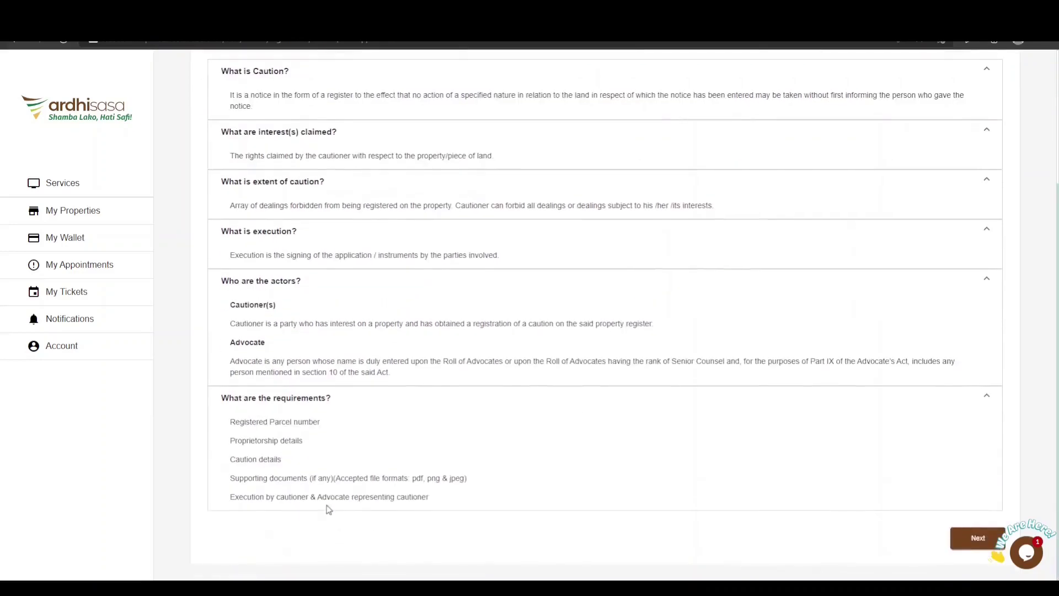
pyautogui.scroll(1, 445, 506)
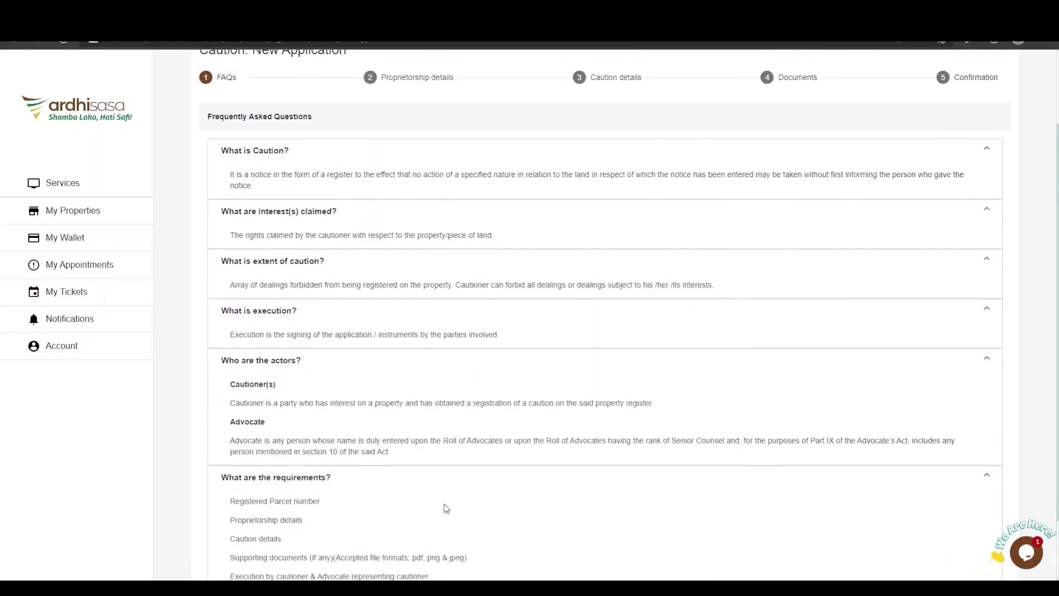
pyautogui.scroll(-1, 445, 506)
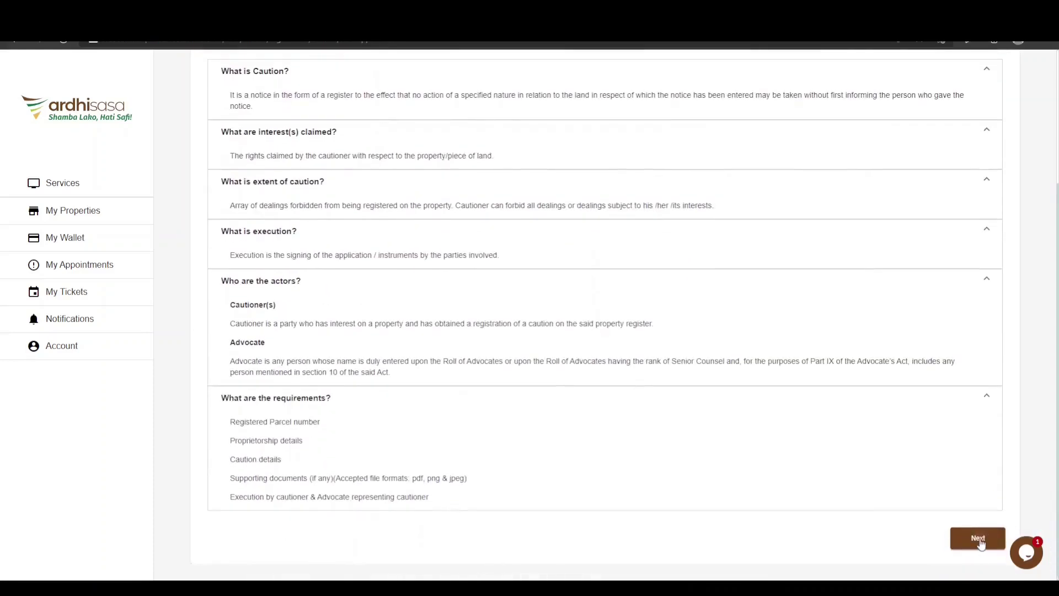
pyautogui.click(966, 538)
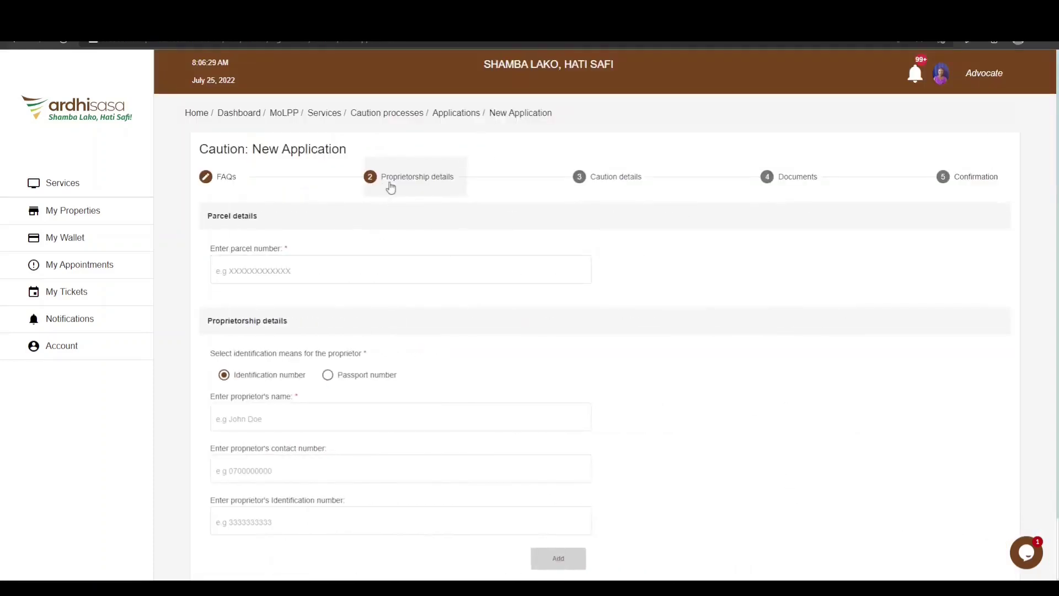
# Step: Enter parcel number NAIROBI/BLOCK7
pyautogui.click(291, 275)
pyautogui.click(288, 271)
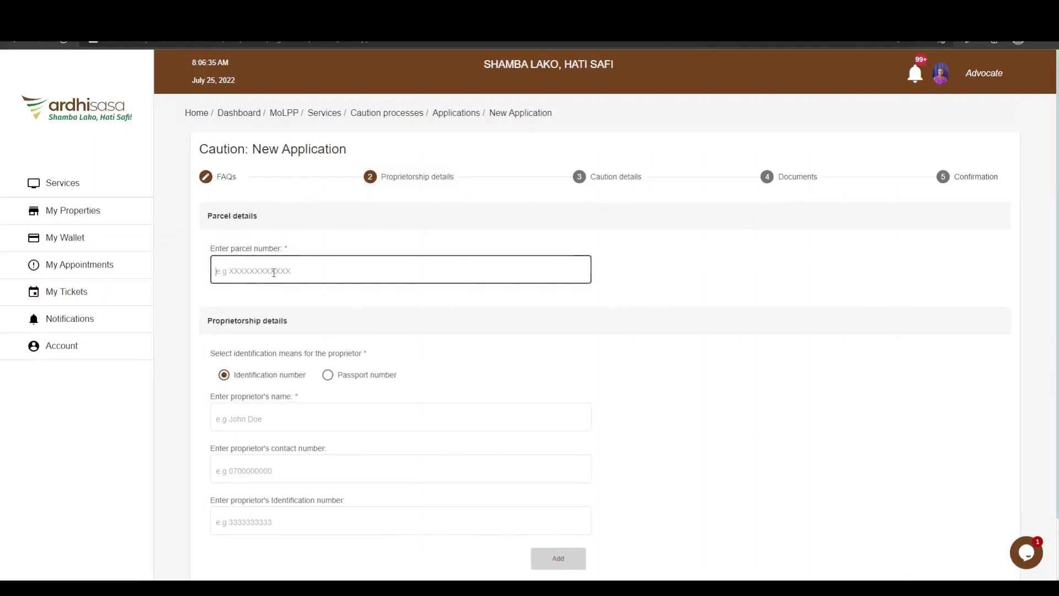
pyautogui.write('NAIROBI')
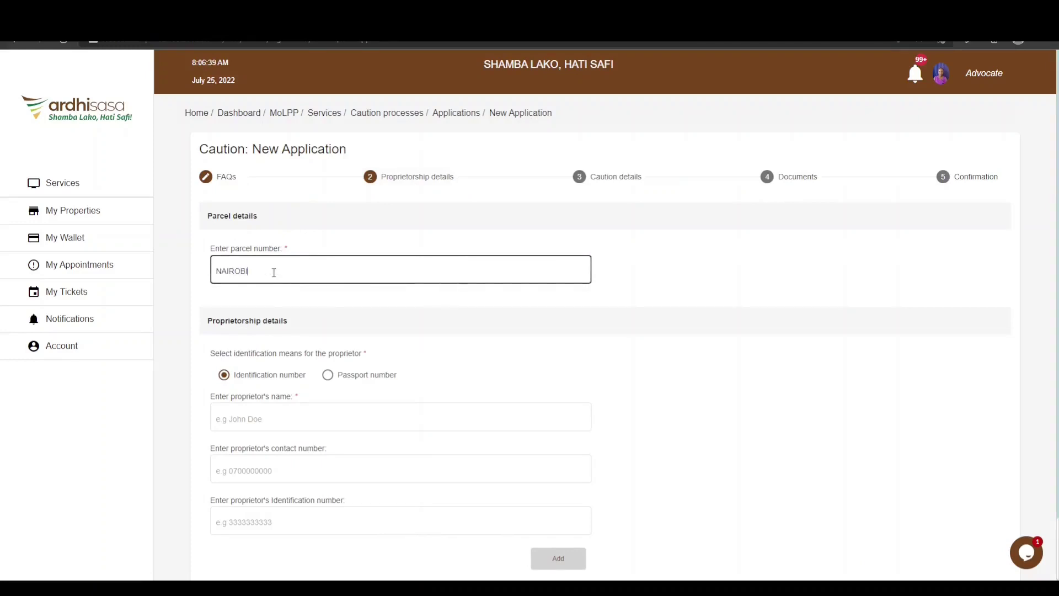
pyautogui.write('/BLOCK7')
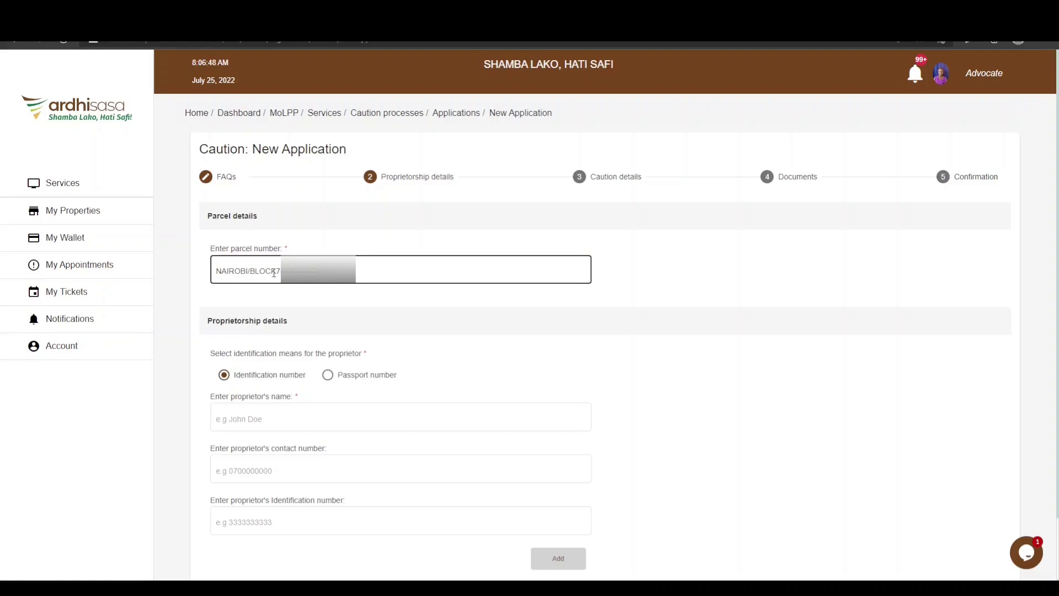
pyautogui.scroll(-2, 274, 272)
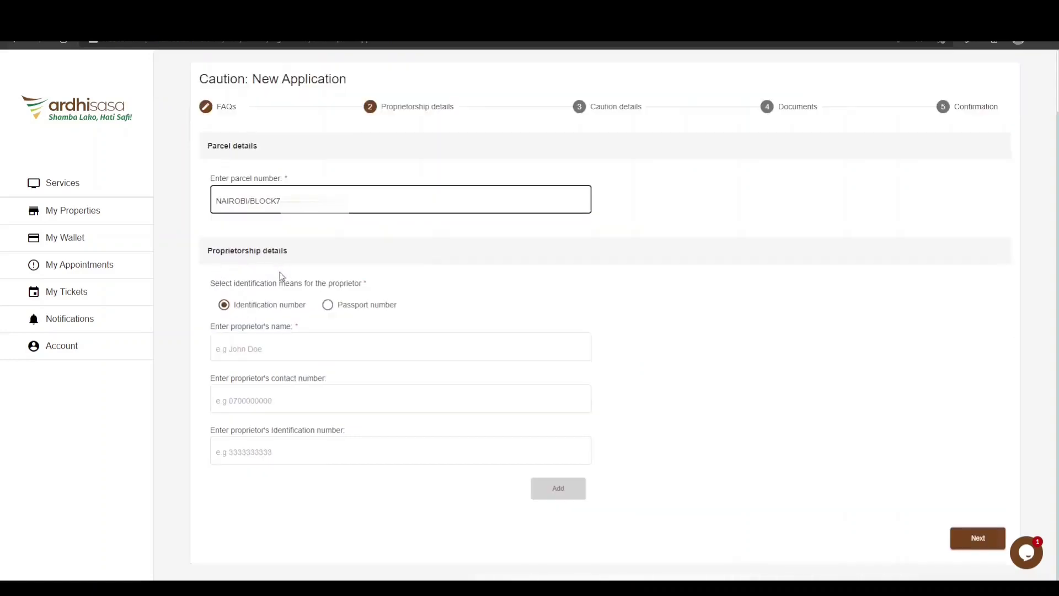
# Step: Add a proprietor identified by ID number, with their name, contact and ID, and continue to Caution details
pyautogui.click(234, 351)
pyautogui.hotkey('shift', 'Tab')
pyautogui.press('Right')
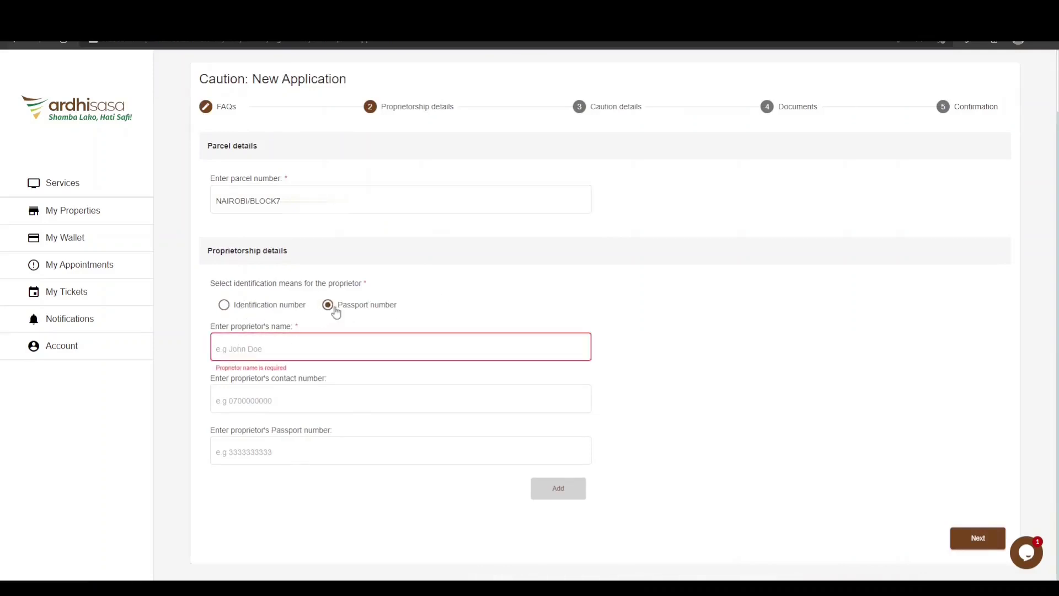
pyautogui.click(226, 309)
pyautogui.press('Tab')
pyautogui.write('HA')
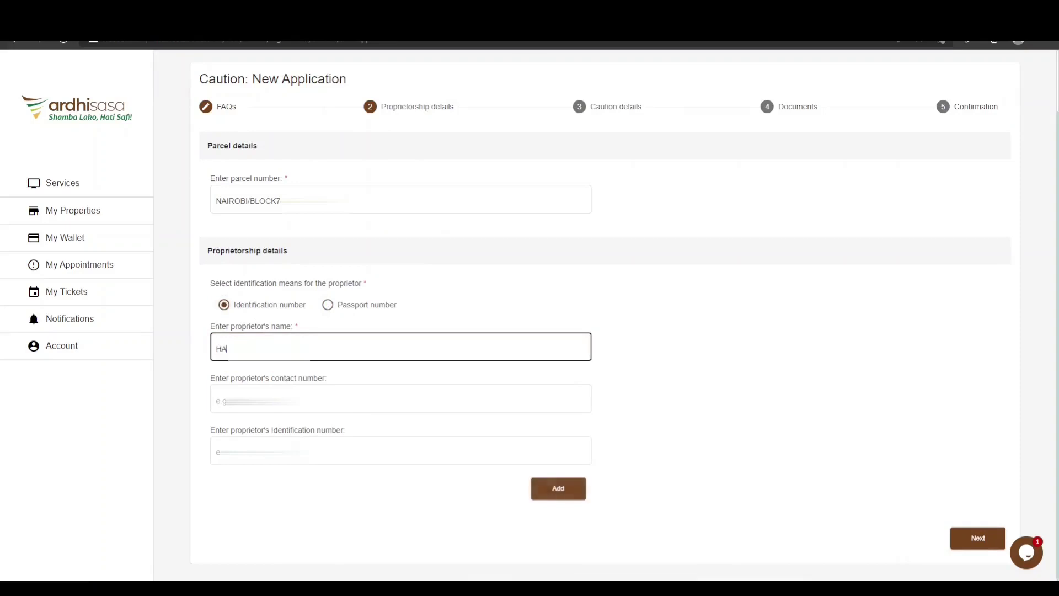
pyautogui.click(307, 395)
pyautogui.write('07')
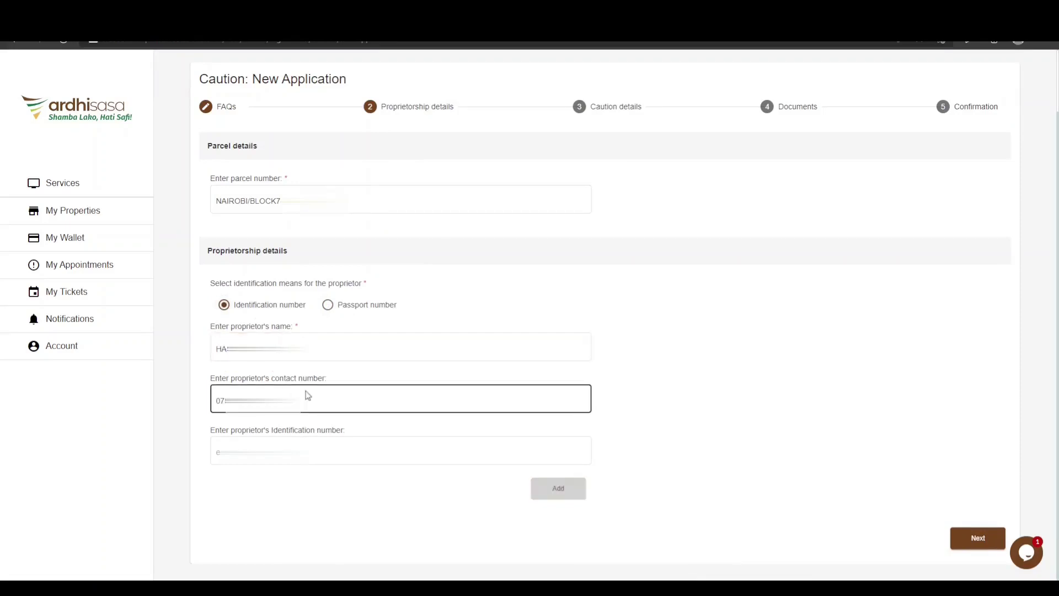
pyautogui.click(298, 450)
pyautogui.write('3')
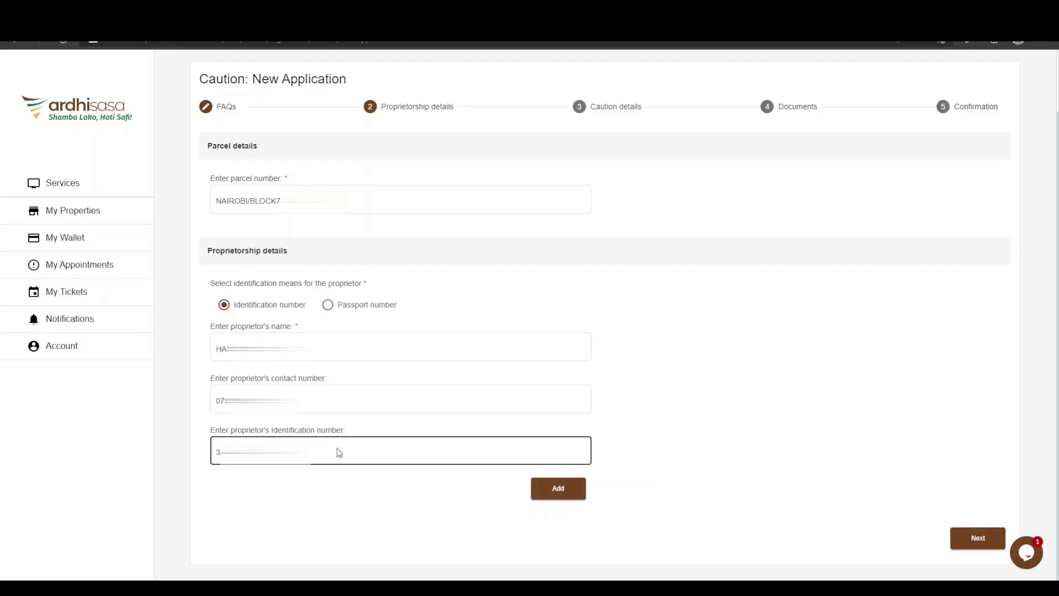
pyautogui.click(557, 491)
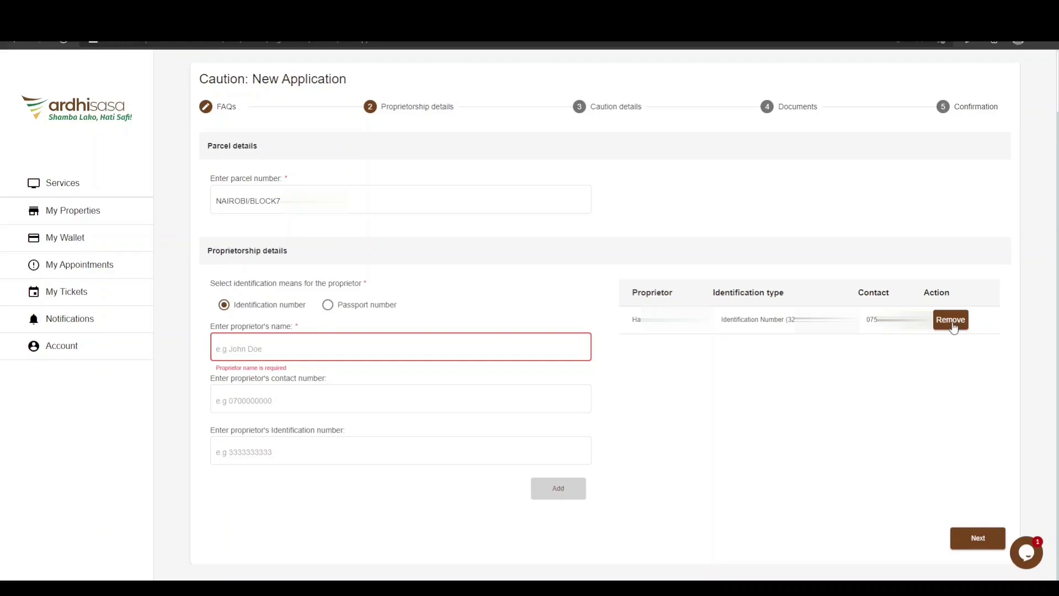
pyautogui.click(972, 539)
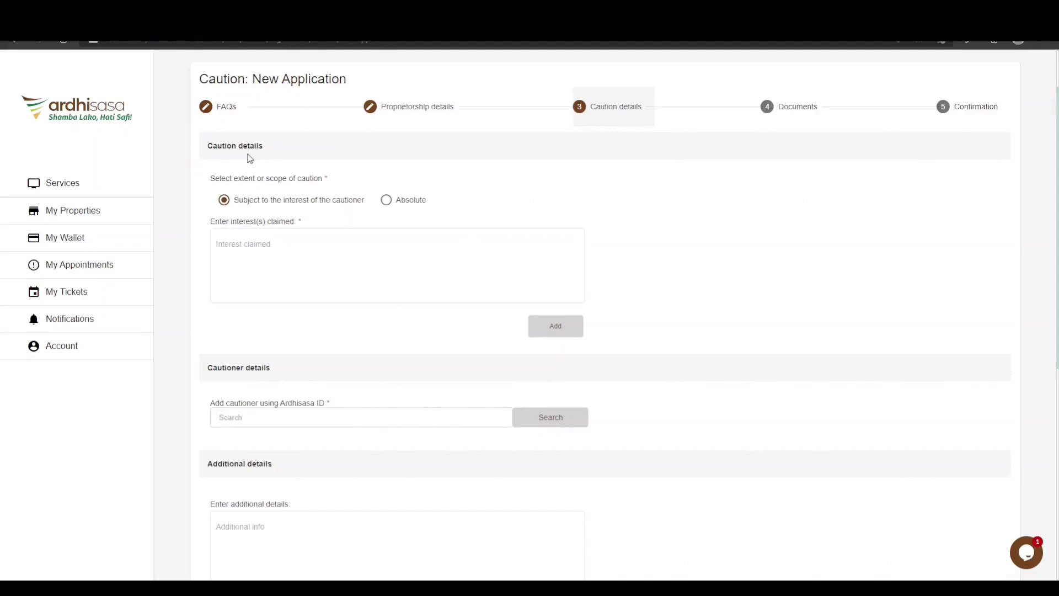
# Step: Keep the scope subject to the cautioner's interest and add "Purchaser's interest" as an interest claimed
pyautogui.click(386, 202)
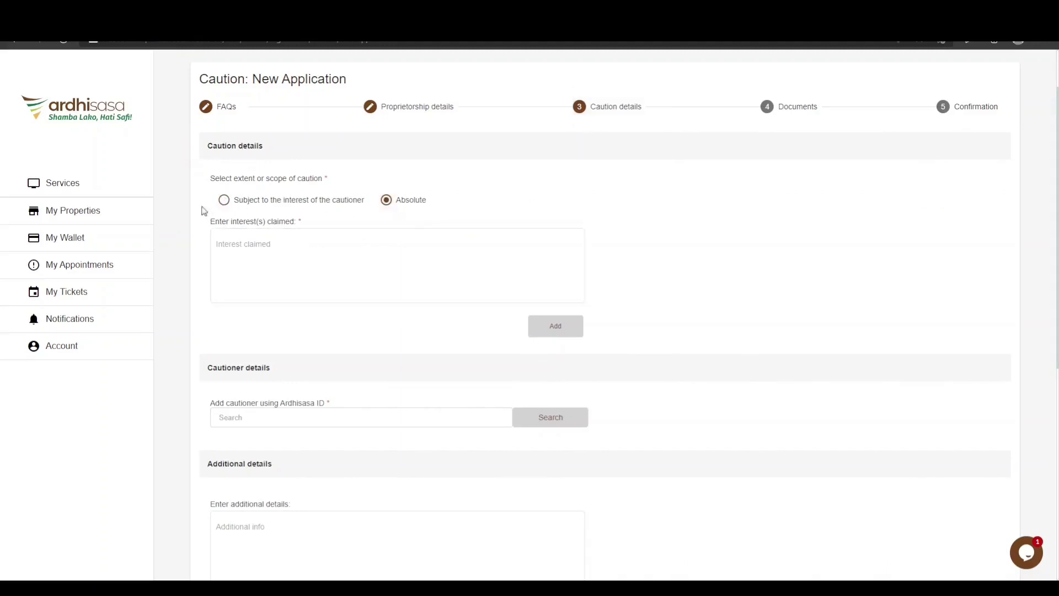
pyautogui.click(224, 201)
pyautogui.click(238, 246)
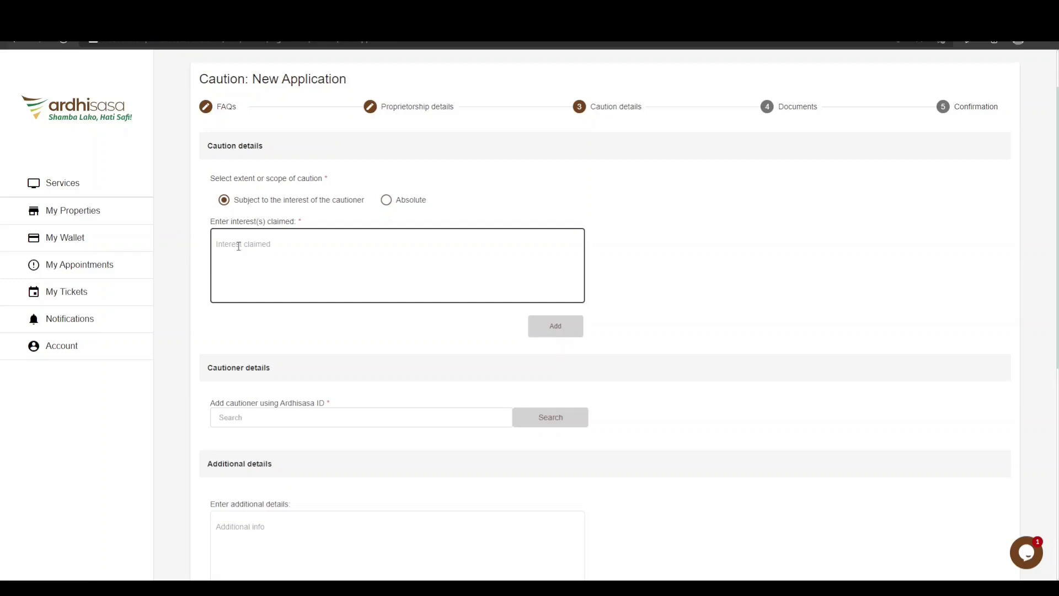
pyautogui.write('P')
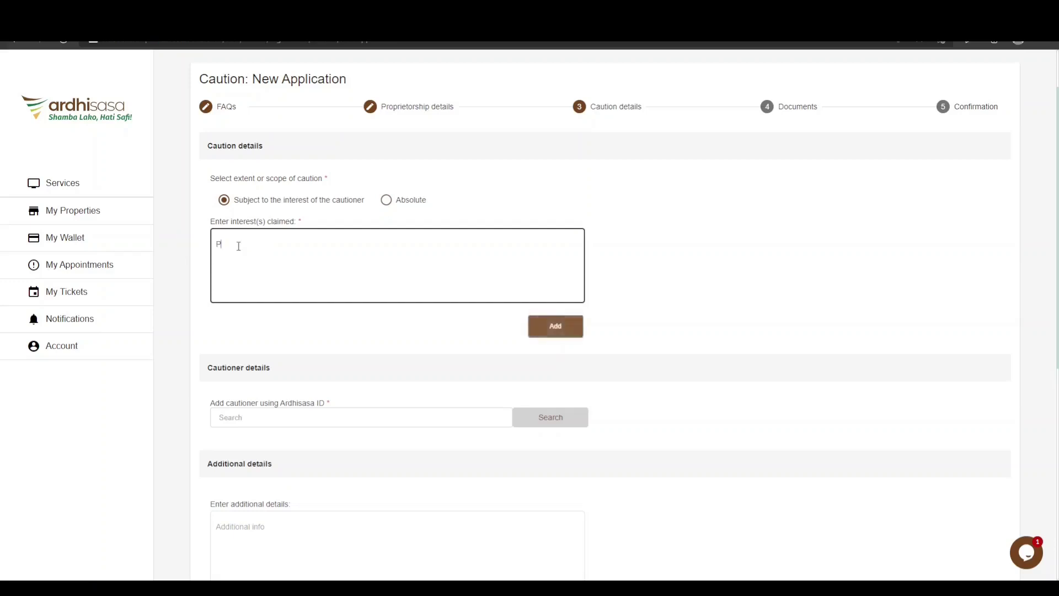
pyautogui.write("urchaser's interest")
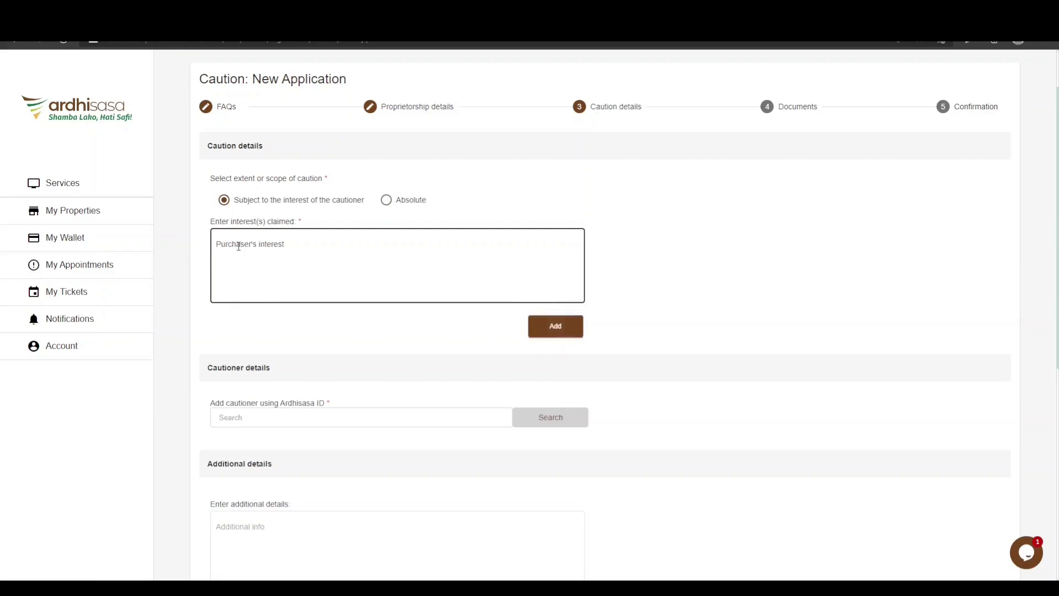
pyautogui.click(556, 327)
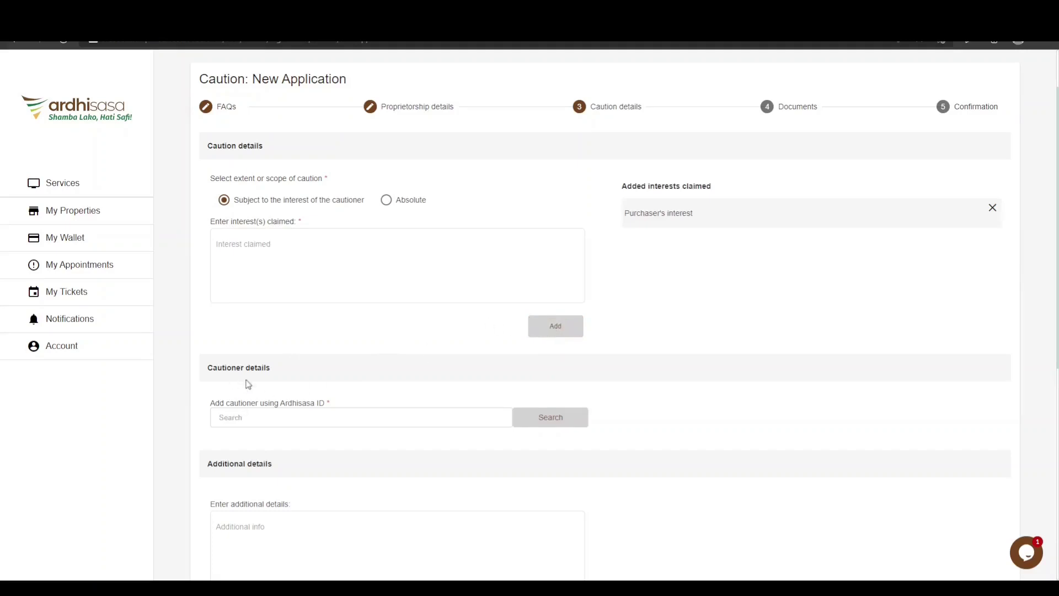
pyautogui.scroll(-2, 248, 384)
pyautogui.scroll(-2, 248, 385)
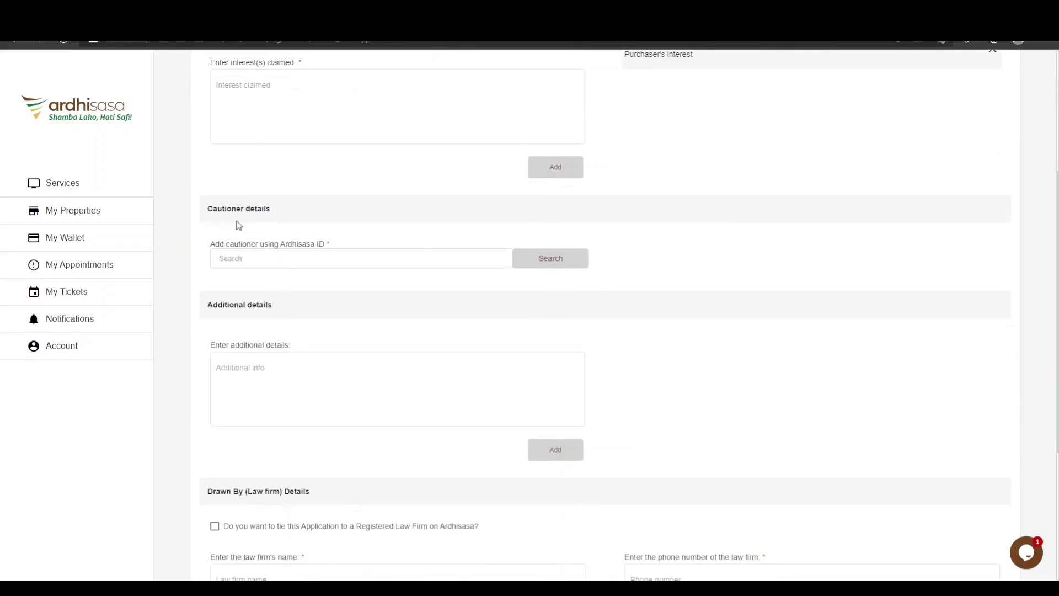
# Step: Search for the cautioner using their Ardhisasa ID
pyautogui.click(243, 257)
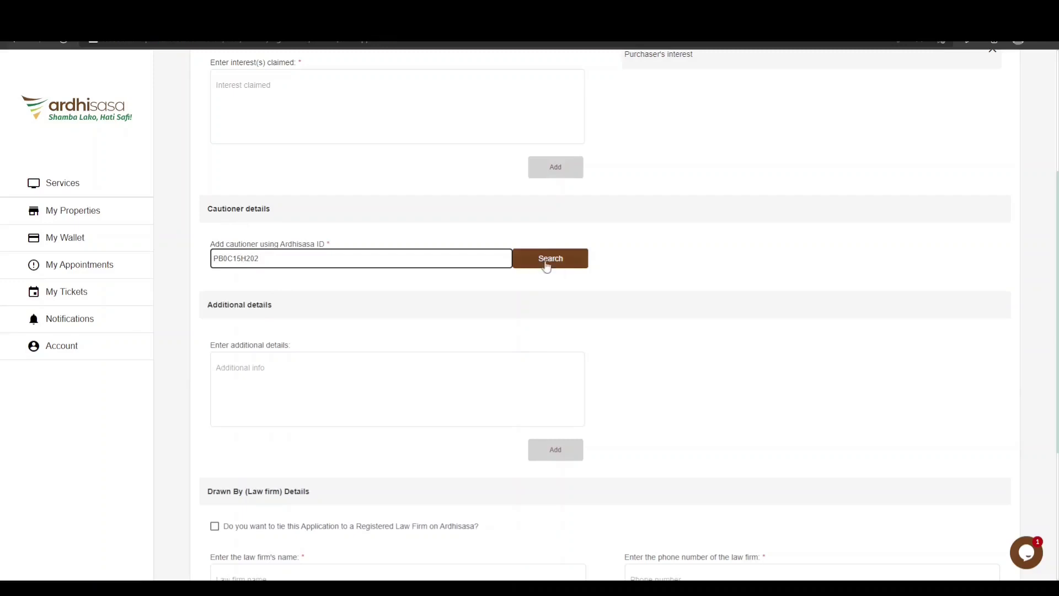
pyautogui.click(546, 265)
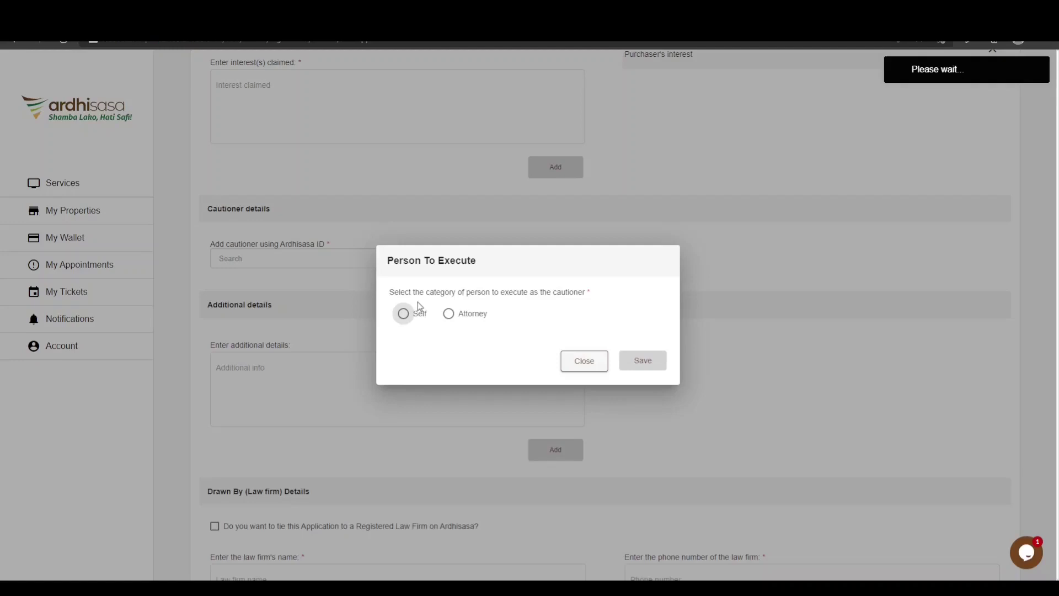
# Step: Have the cautioner execute personally as Self rather than through an Attorney, and save
pyautogui.click(449, 313)
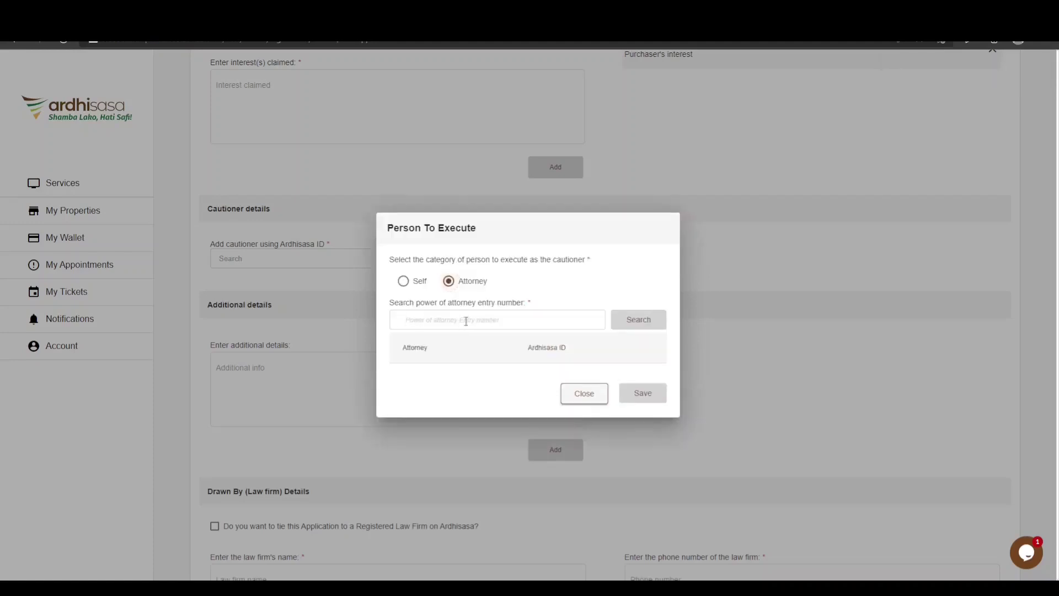
pyautogui.click(464, 320)
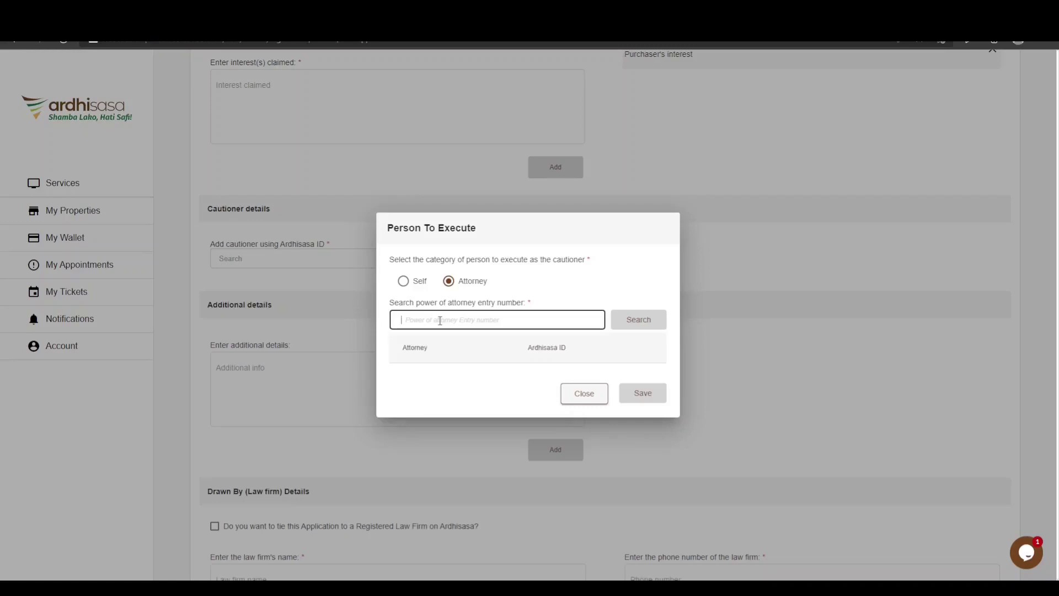
pyautogui.click(404, 281)
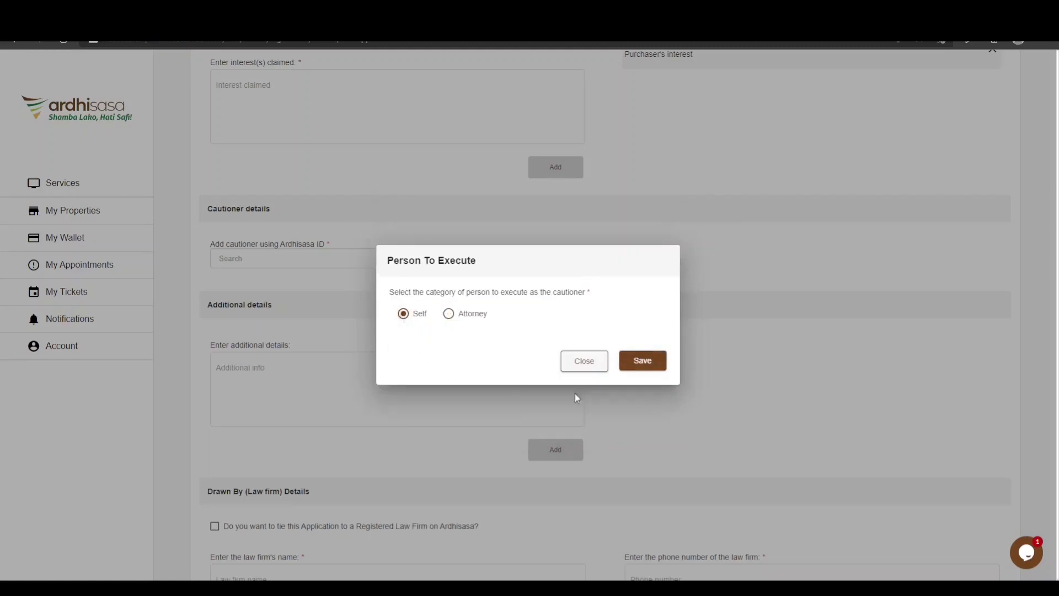
pyautogui.click(643, 363)
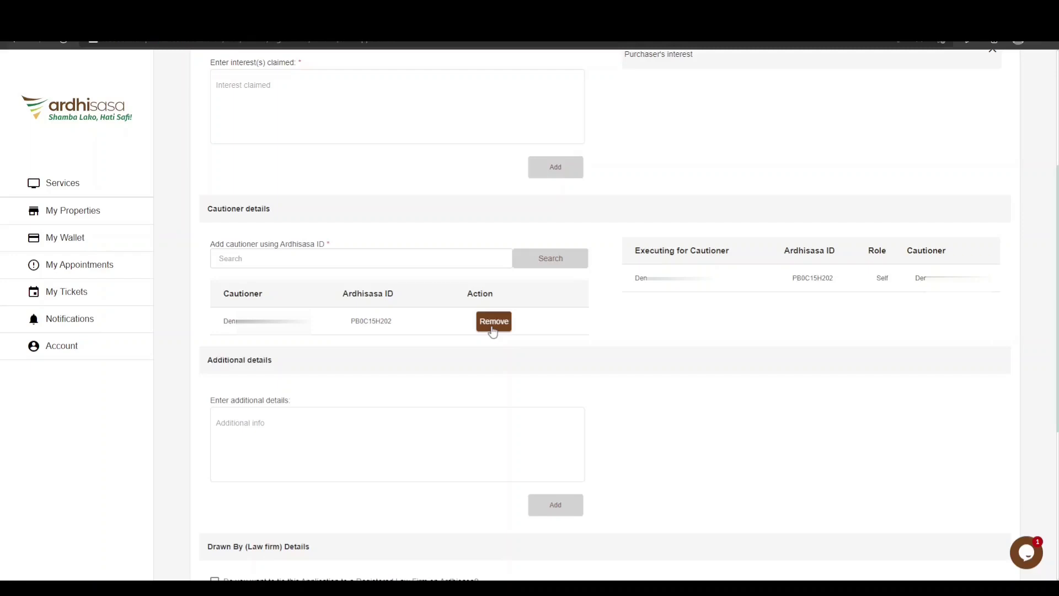
# Step: Leave the application untied to a registered law firm so the firm's fields are blank for manual entry
pyautogui.scroll(-4, 579, 288)
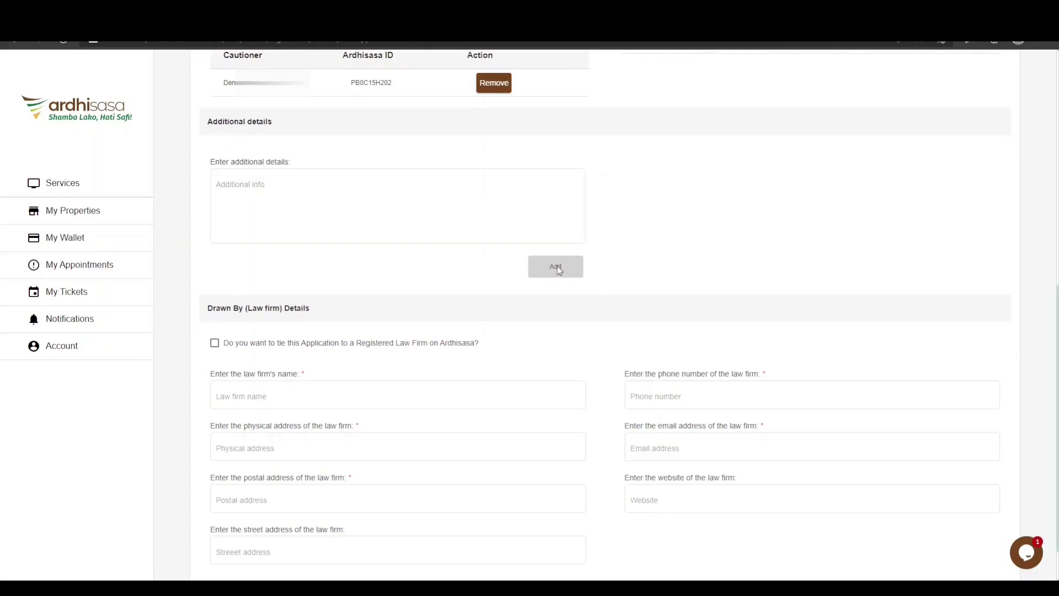
pyautogui.scroll(-1, 542, 297)
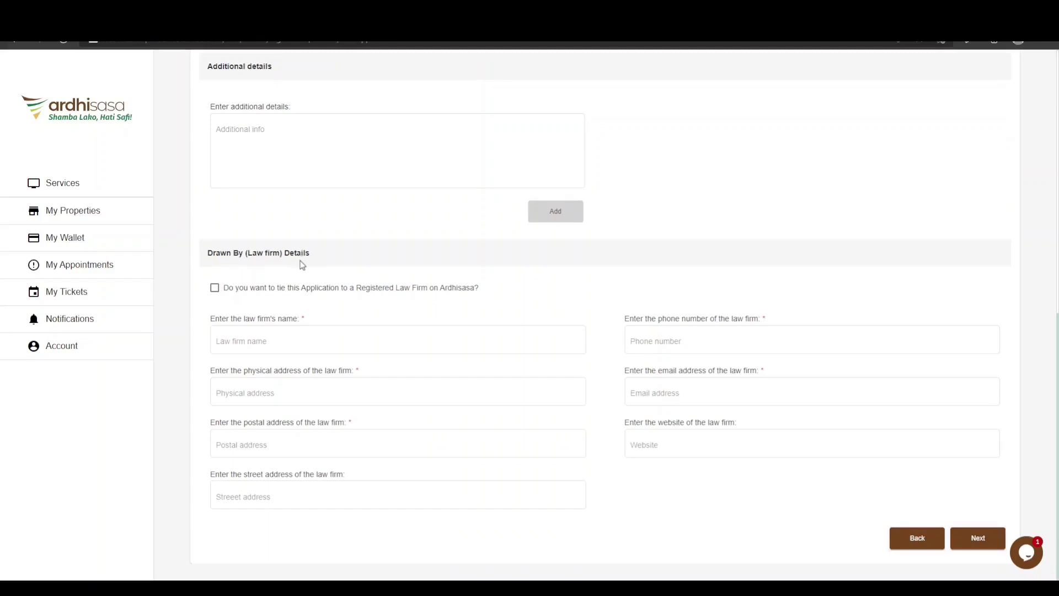
pyautogui.click(215, 287)
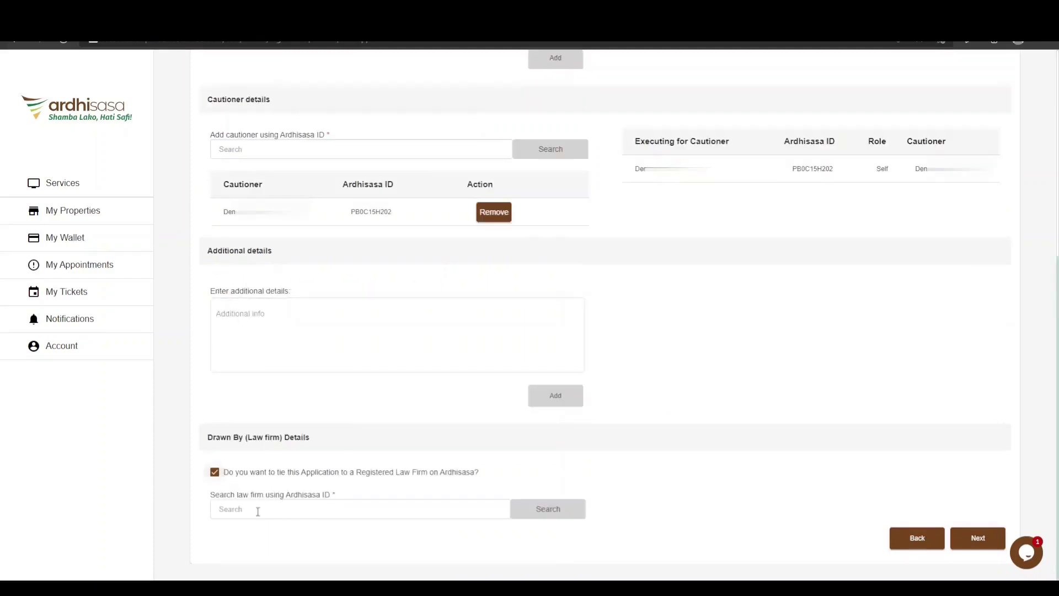
pyautogui.click(244, 510)
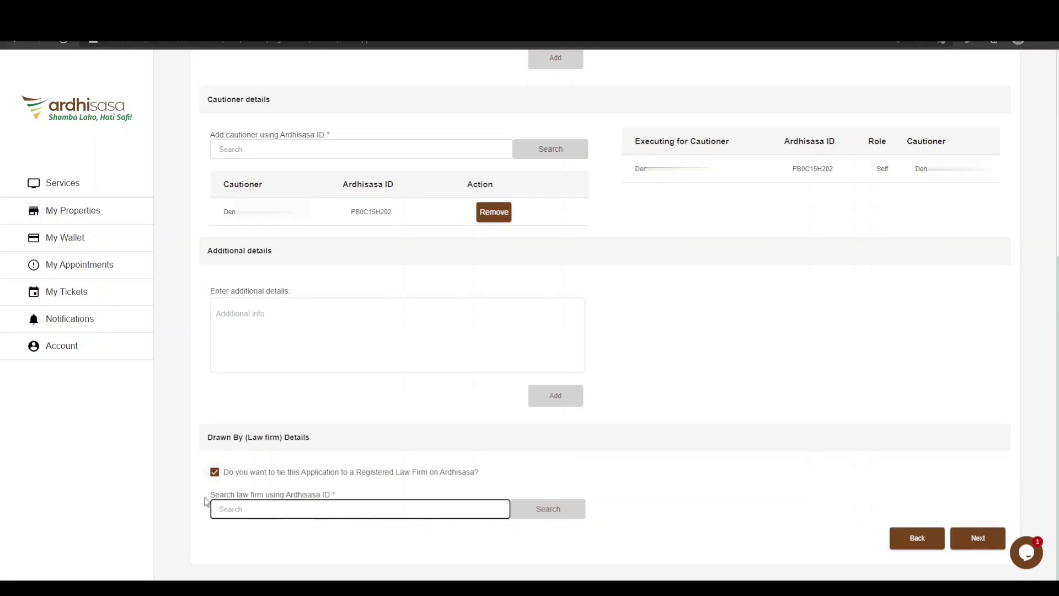
pyautogui.click(215, 472)
pyautogui.scroll(-3, 300, 499)
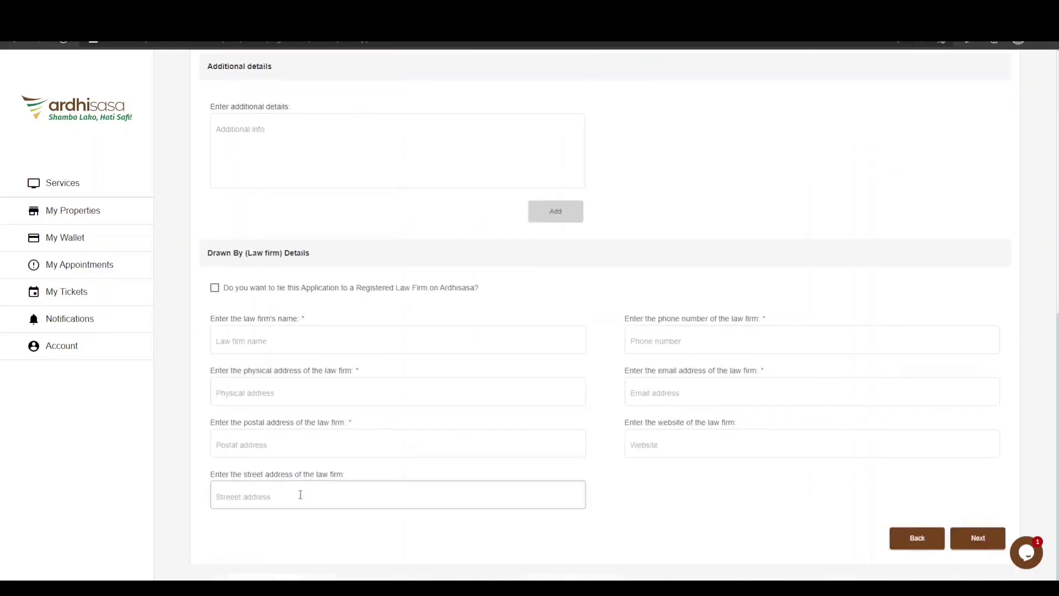
# Step: Enter law firm name ARDHISASA ADVOCATES along with its physical and postal addresses
pyautogui.click(246, 339)
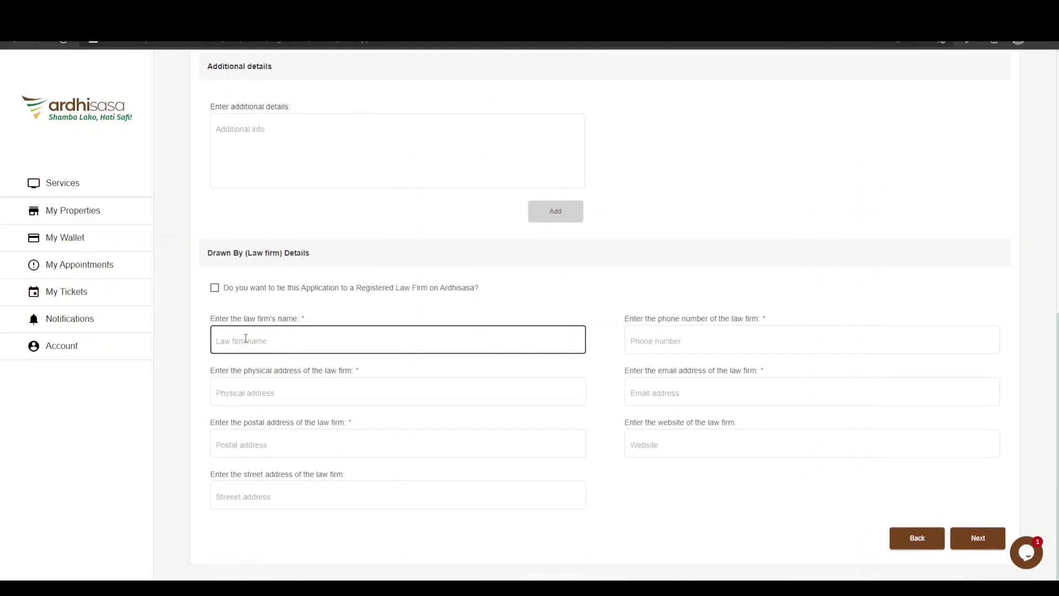
pyautogui.write('ARDHISASA ADVOCATES')
pyautogui.click(286, 393)
pyautogui.write('ARD')
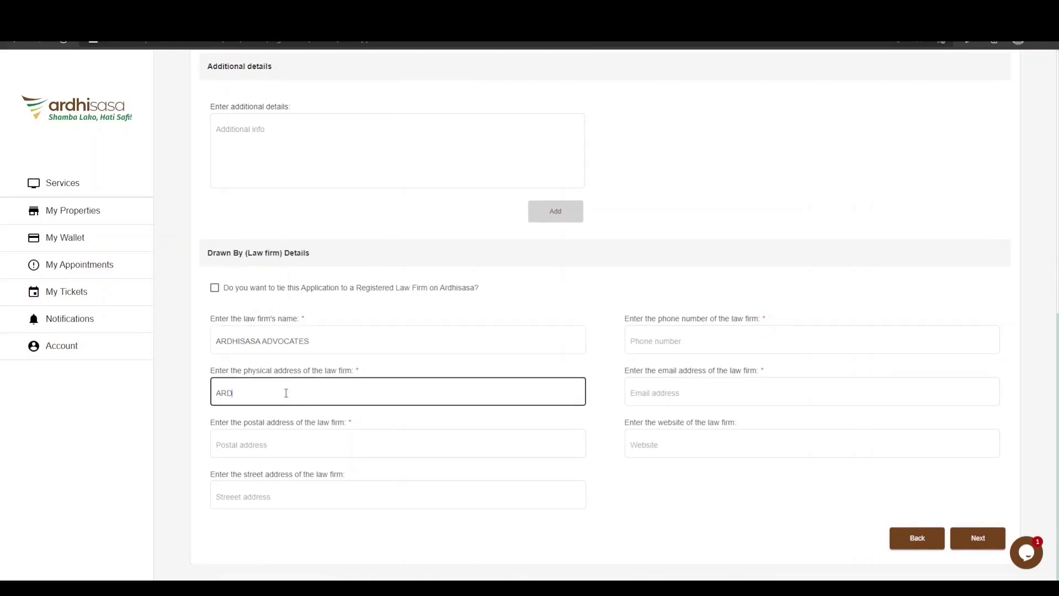
pyautogui.write('HI HOUSE, OFF NGONG ROAD NAIROBI')
pyautogui.click(307, 445)
pyautogui.write('30450-00100')
pyautogui.click(671, 342)
pyautogui.hotkey('ctrl', 'v')
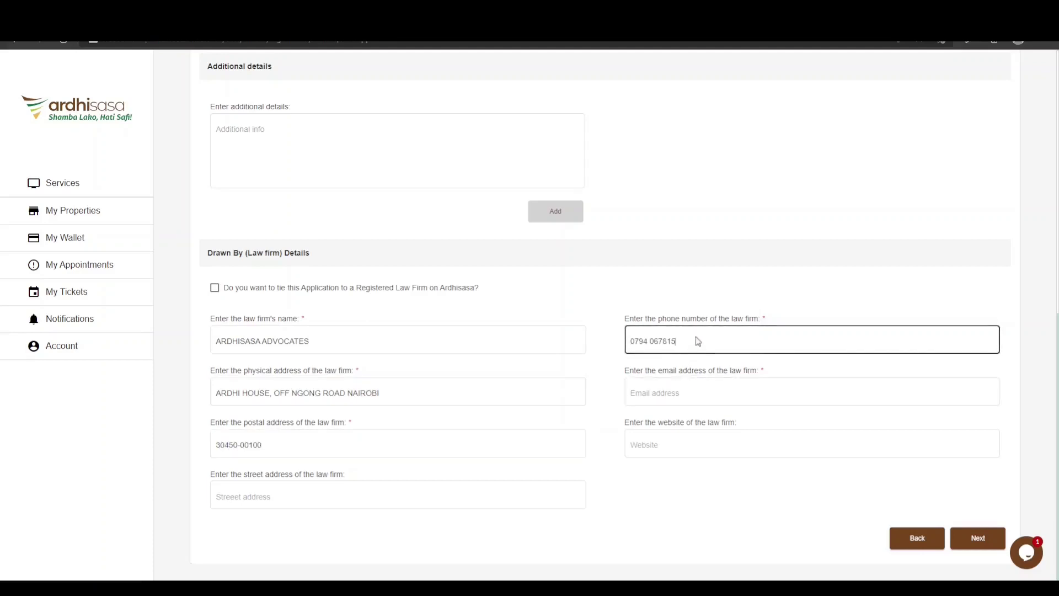
pyautogui.click(676, 396)
pyautogui.click(698, 441)
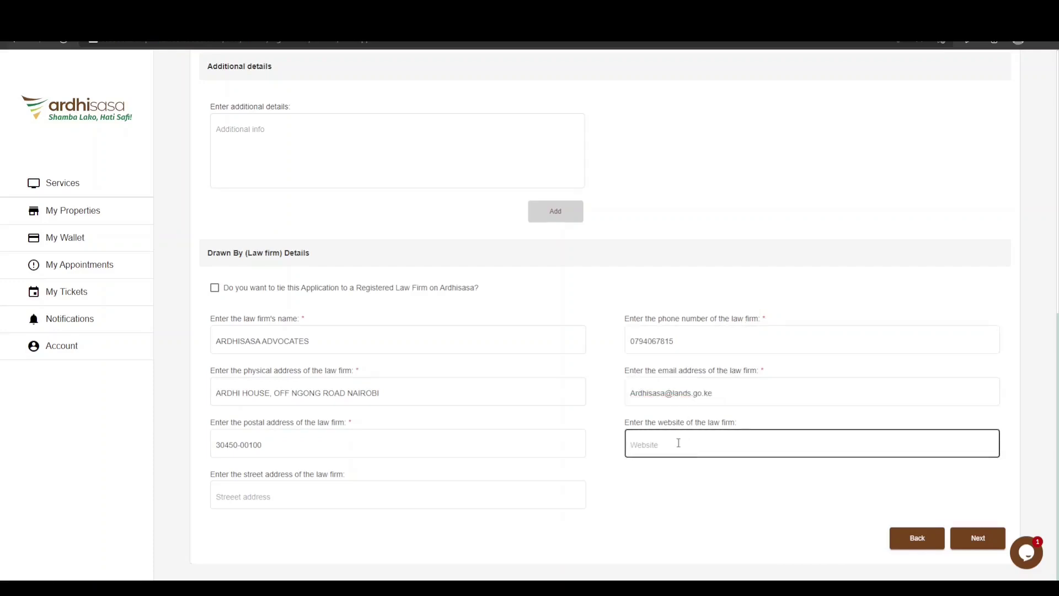
pyautogui.write('www.ardhisasa.lands.go.ke')
# Step: Enter the firm's street address, capitalising Avenue, and advance to the Documents step
pyautogui.click(278, 497)
pyautogui.write('4th ngong avenue')
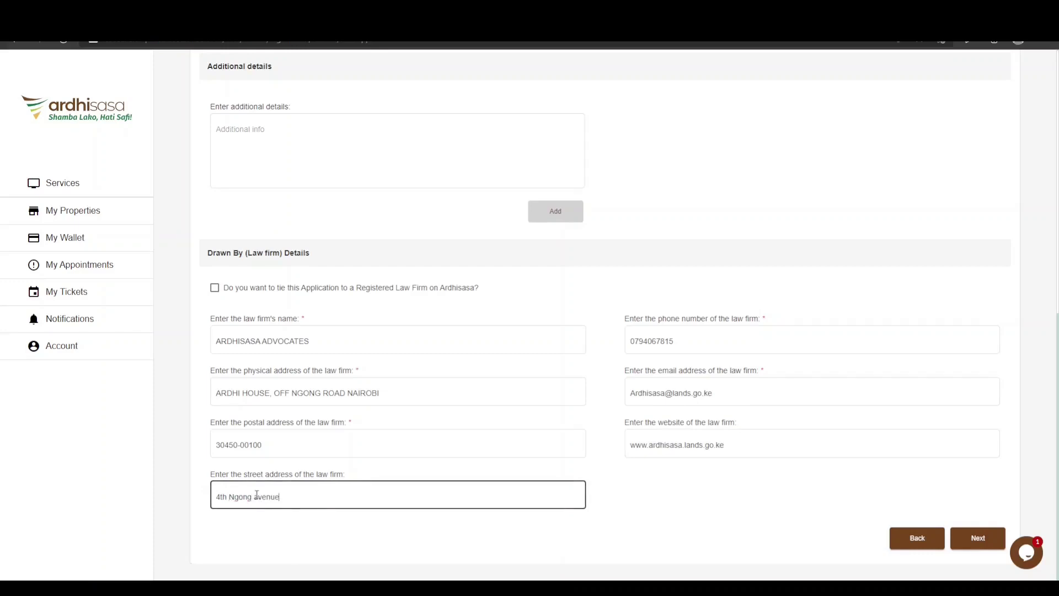
pyautogui.click(260, 498)
pyautogui.press('BackSpace')
pyautogui.write('A')
pyautogui.click(987, 544)
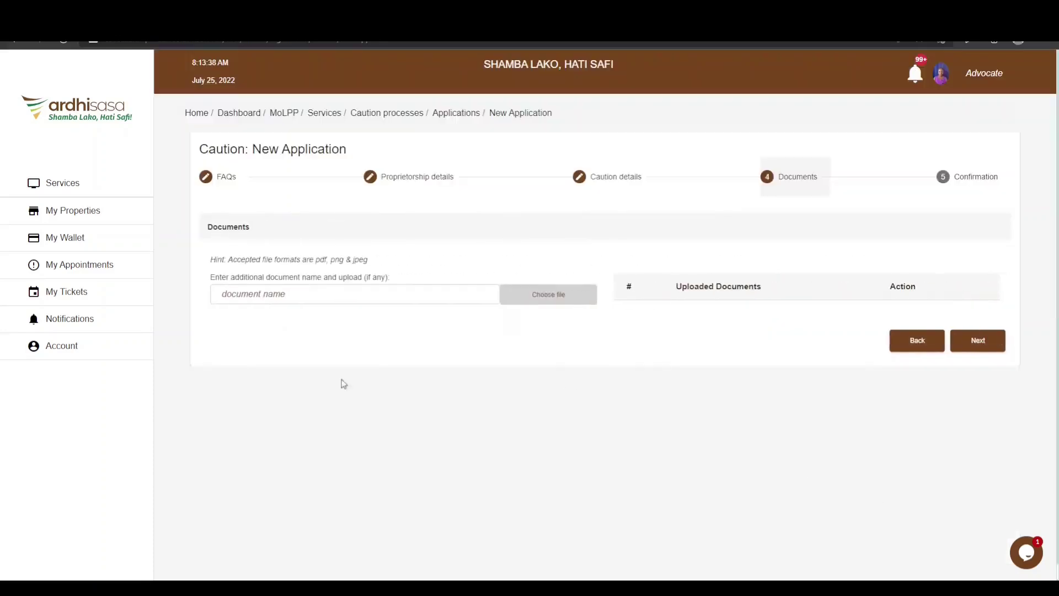
# Step: Upload a file named 'sales agreement' and move on to the Confirmation step
pyautogui.click(285, 293)
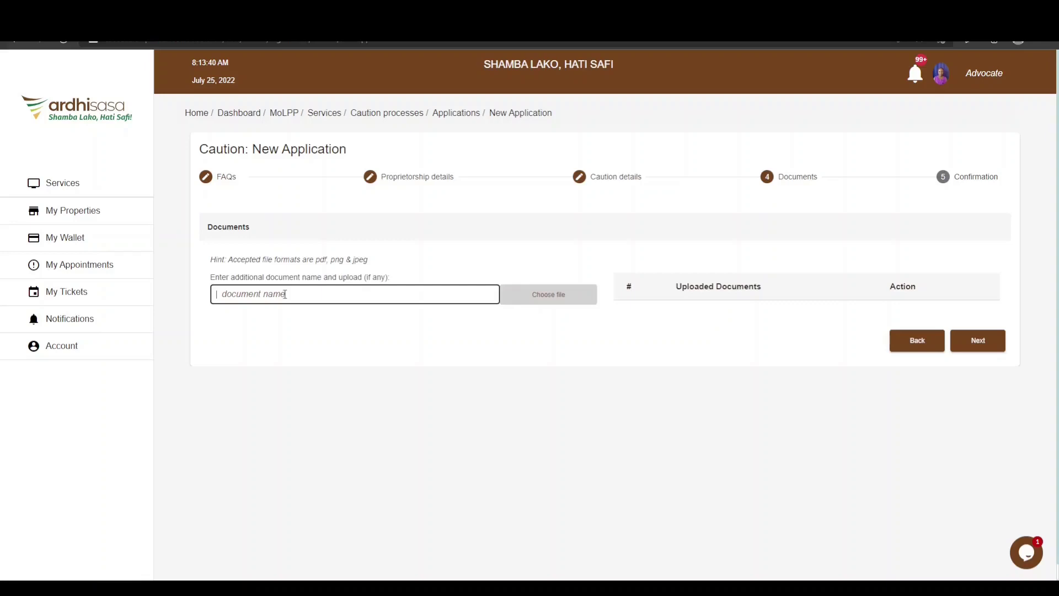
pyautogui.write('s')
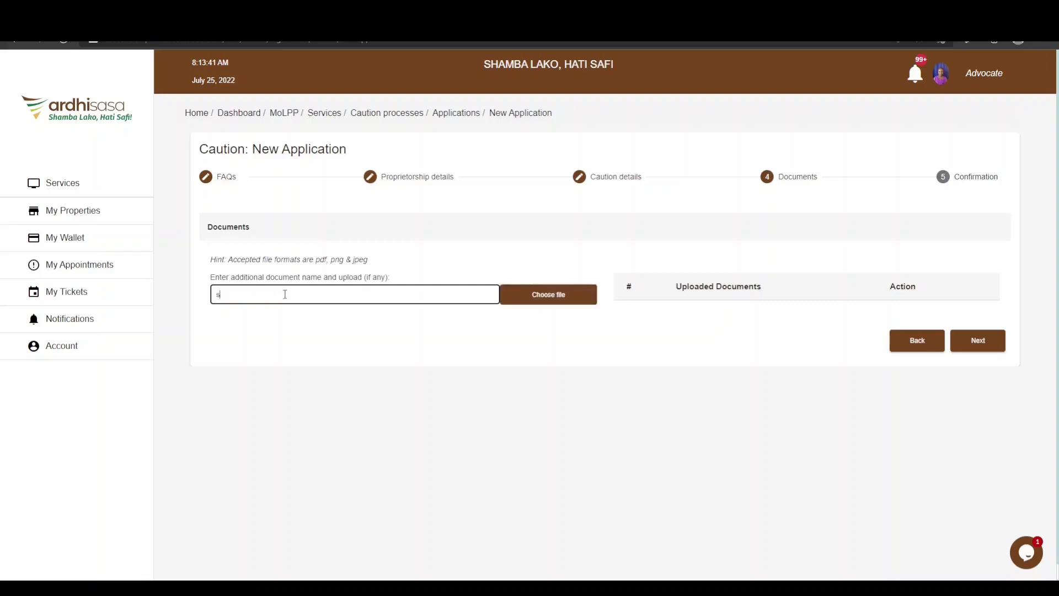
pyautogui.write('ales agreement')
pyautogui.click(548, 295)
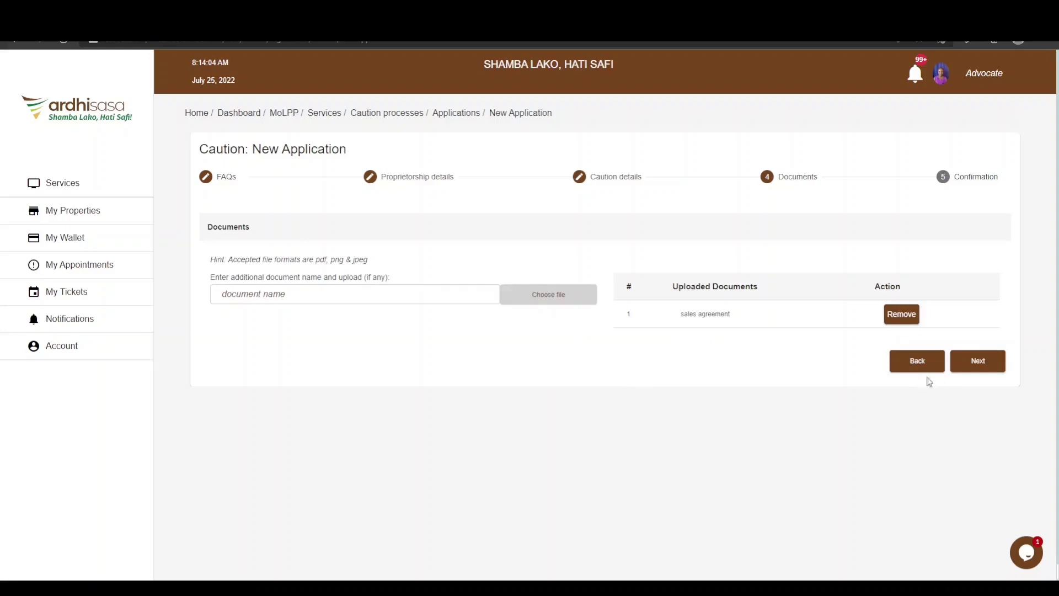
pyautogui.click(983, 366)
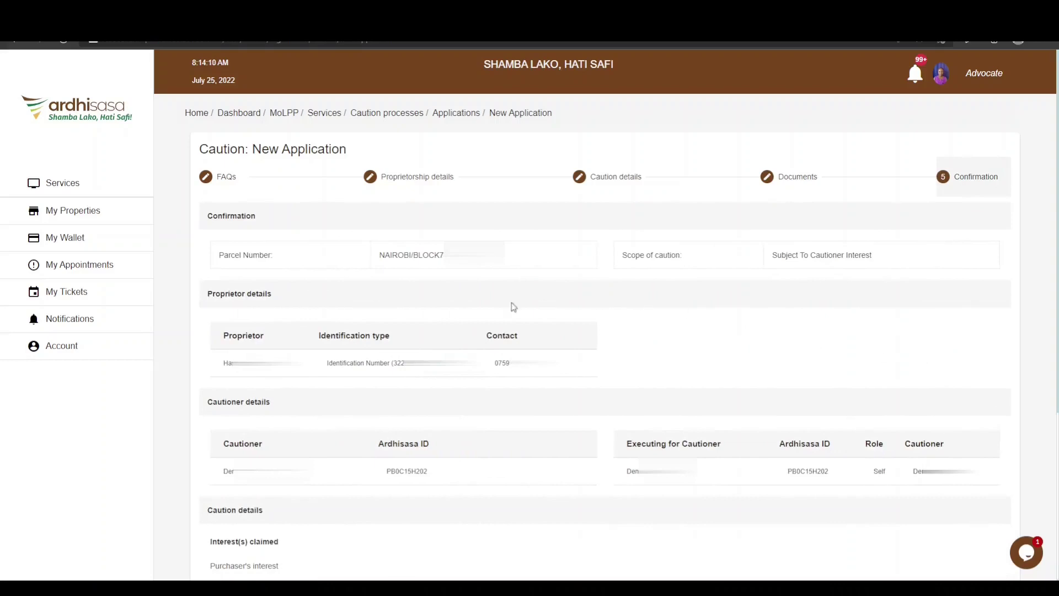
# Step: Submit the caution application from the Confirmation step, confirm with Yes, and dismiss the success message
pyautogui.scroll(-5, 735, 392)
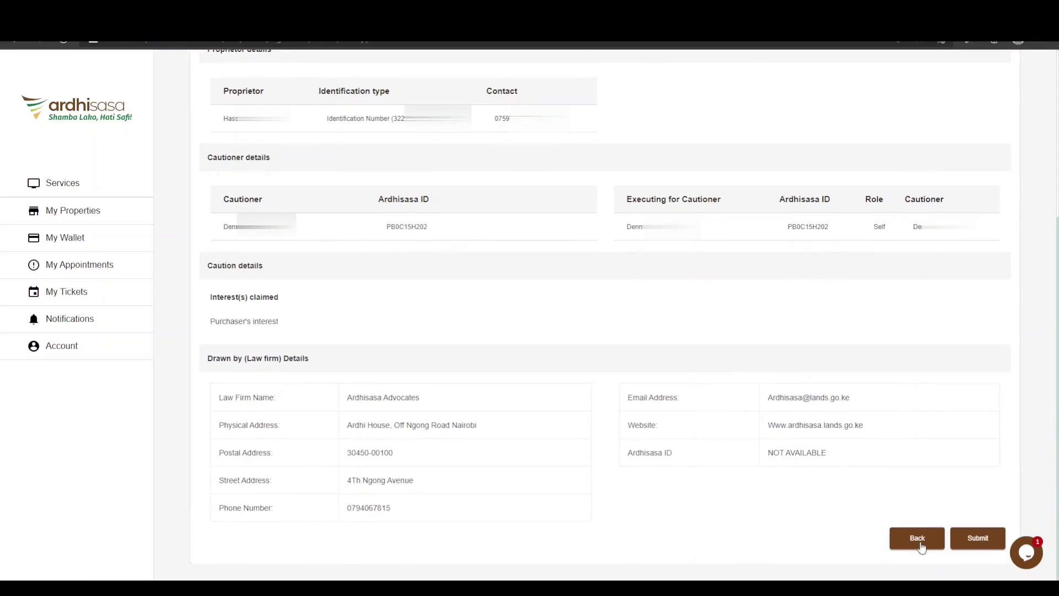
pyautogui.click(977, 539)
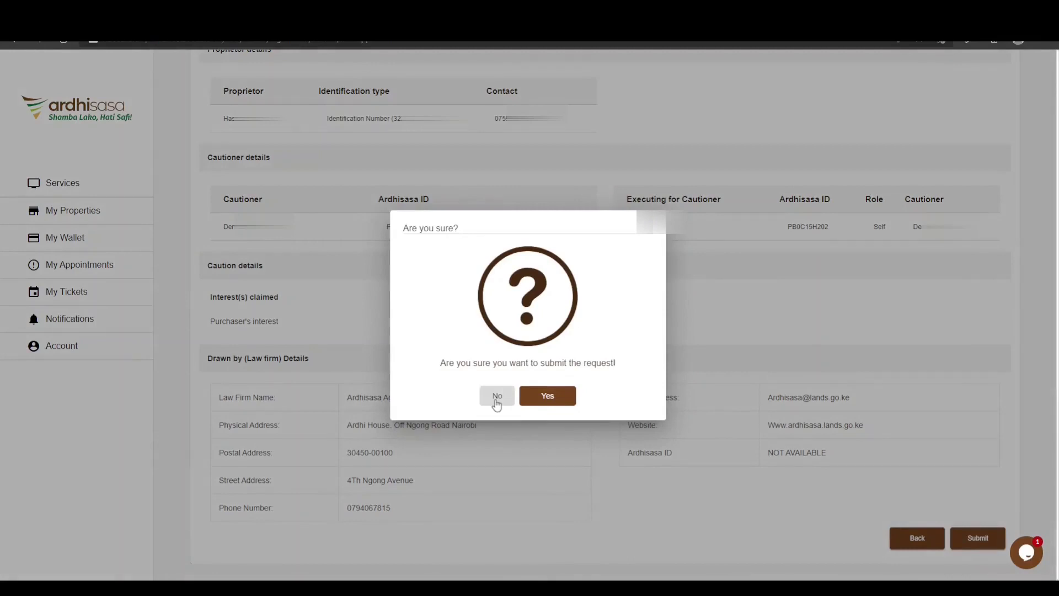
pyautogui.click(545, 397)
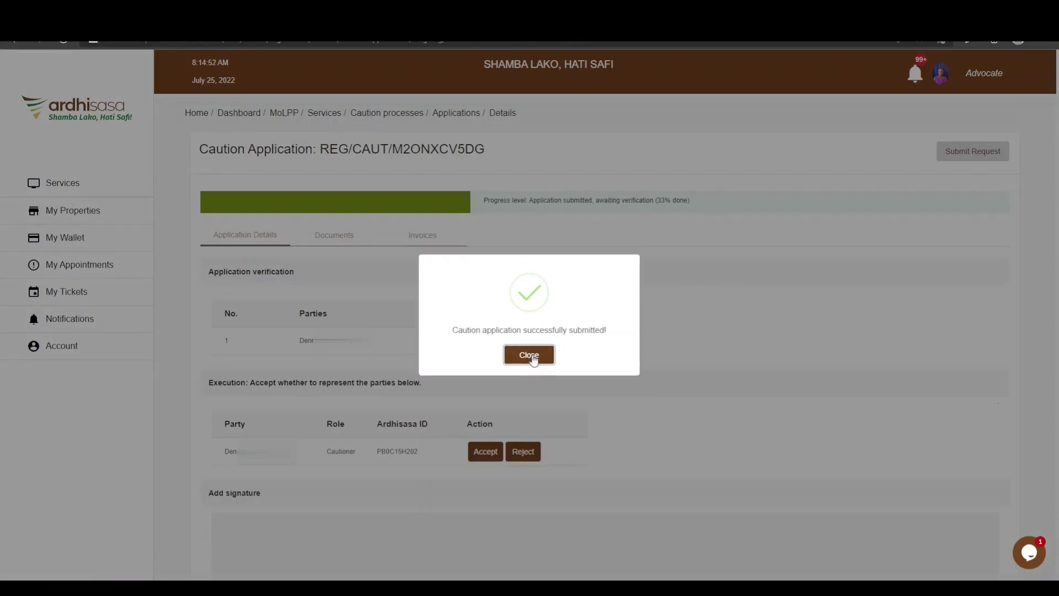
pyautogui.click(530, 356)
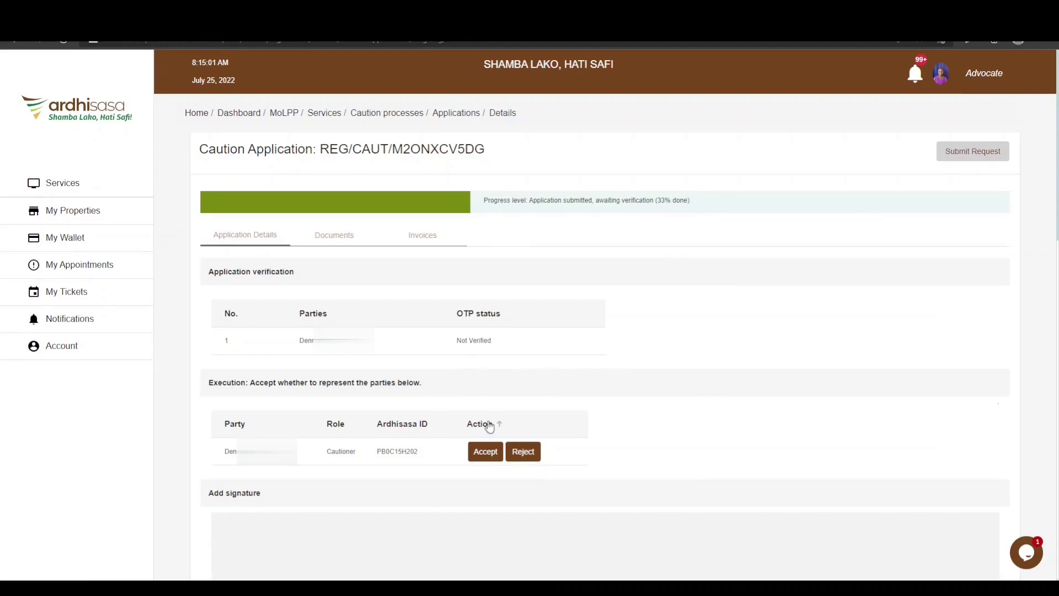
pyautogui.scroll(-3, 579, 423)
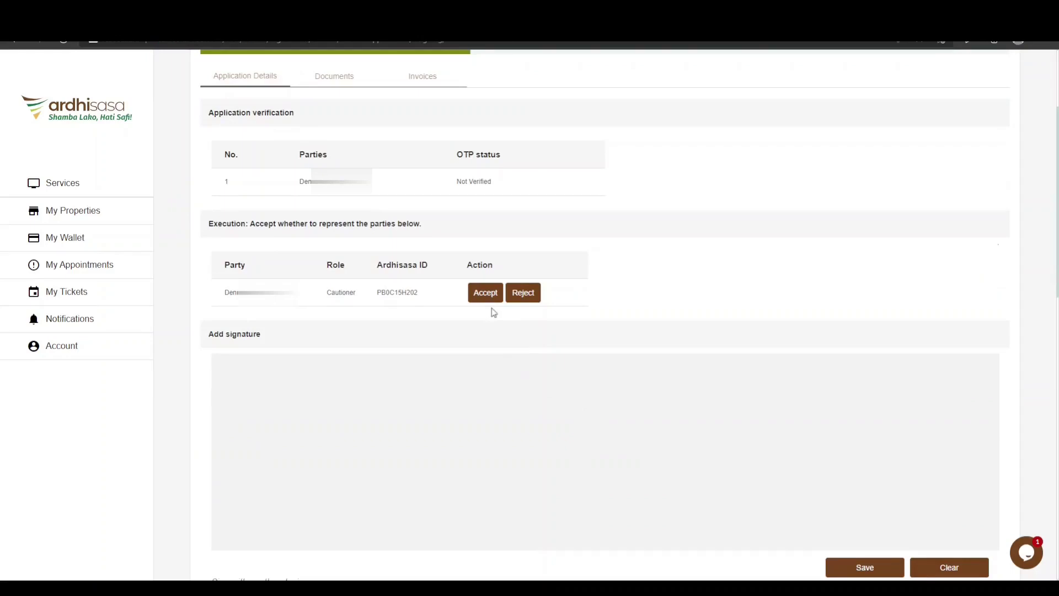
pyautogui.scroll(-1, 491, 319)
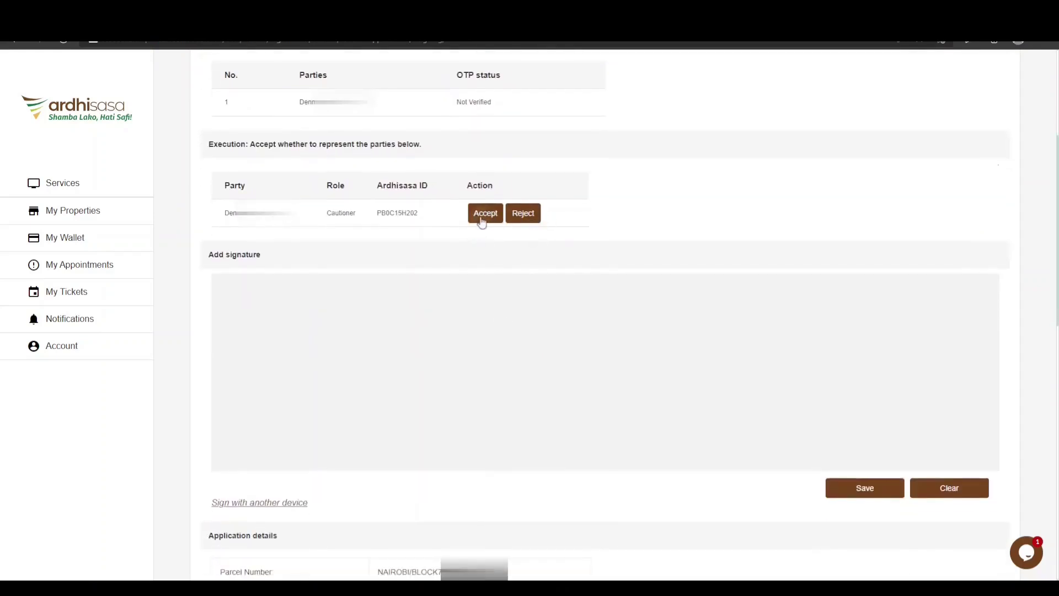
# Step: Accept representing the cautioner in the Execution row and confirm, so it shows Executed
pyautogui.click(485, 214)
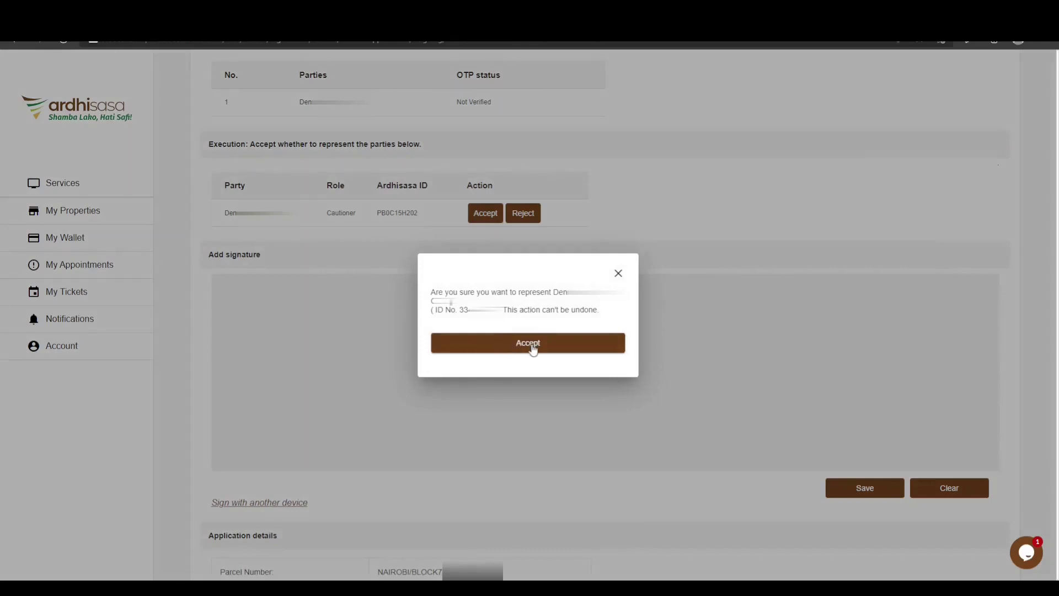
pyautogui.click(531, 344)
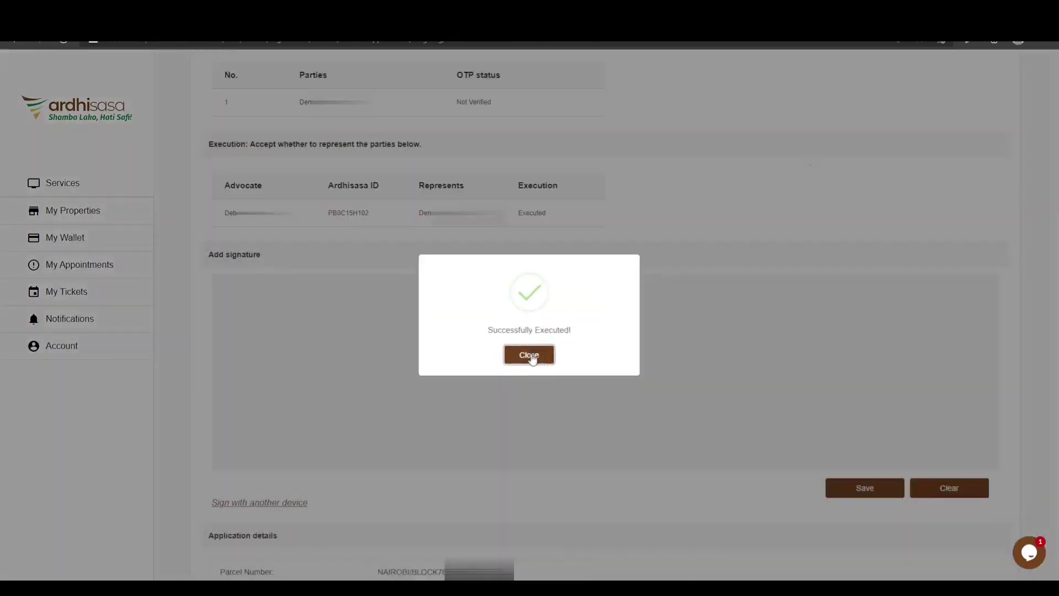
pyautogui.click(531, 356)
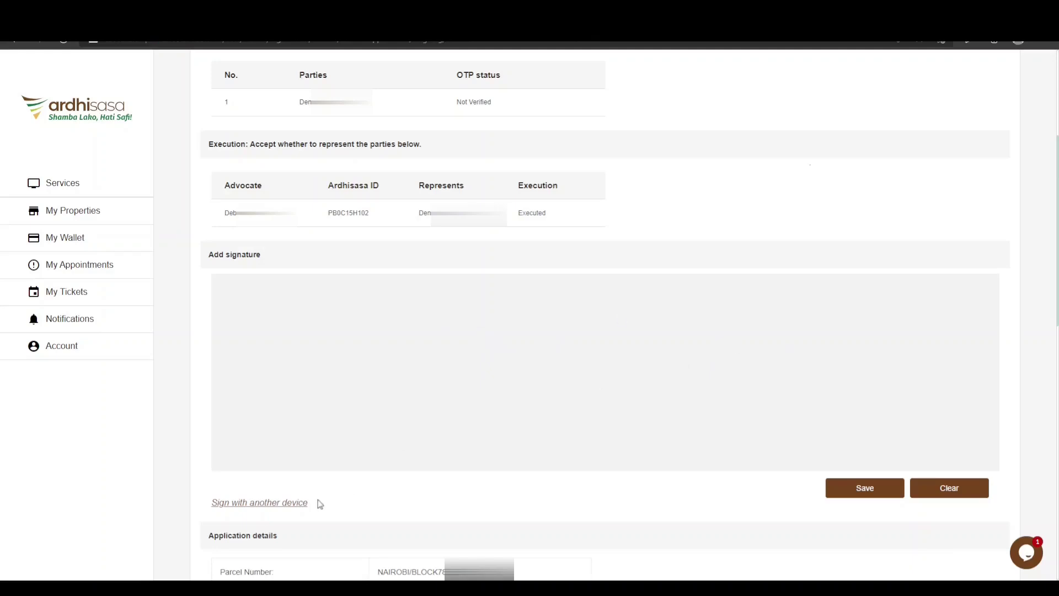
pyautogui.click(276, 504)
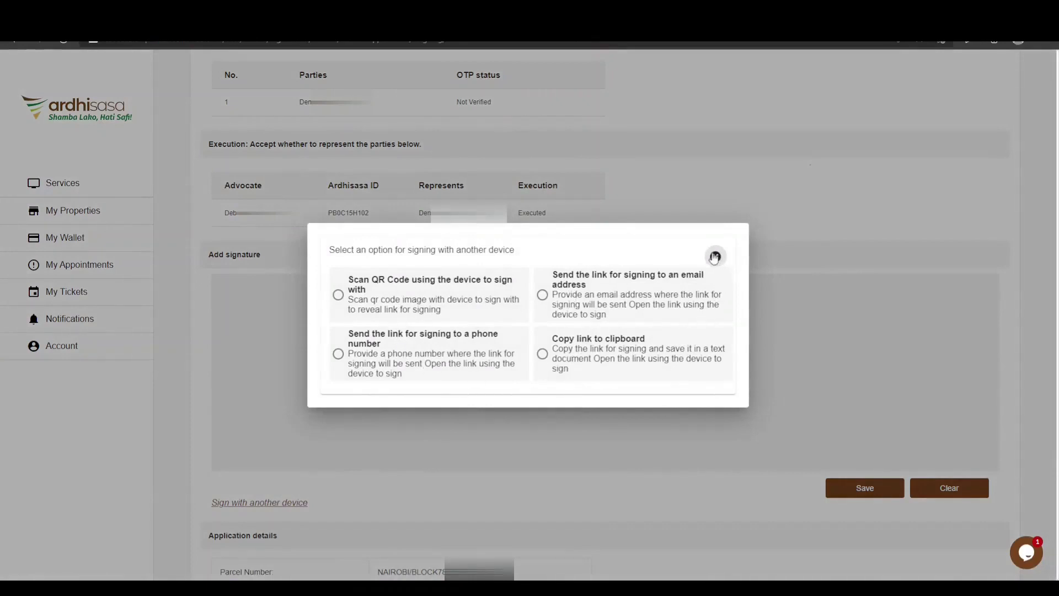
pyautogui.click(716, 257)
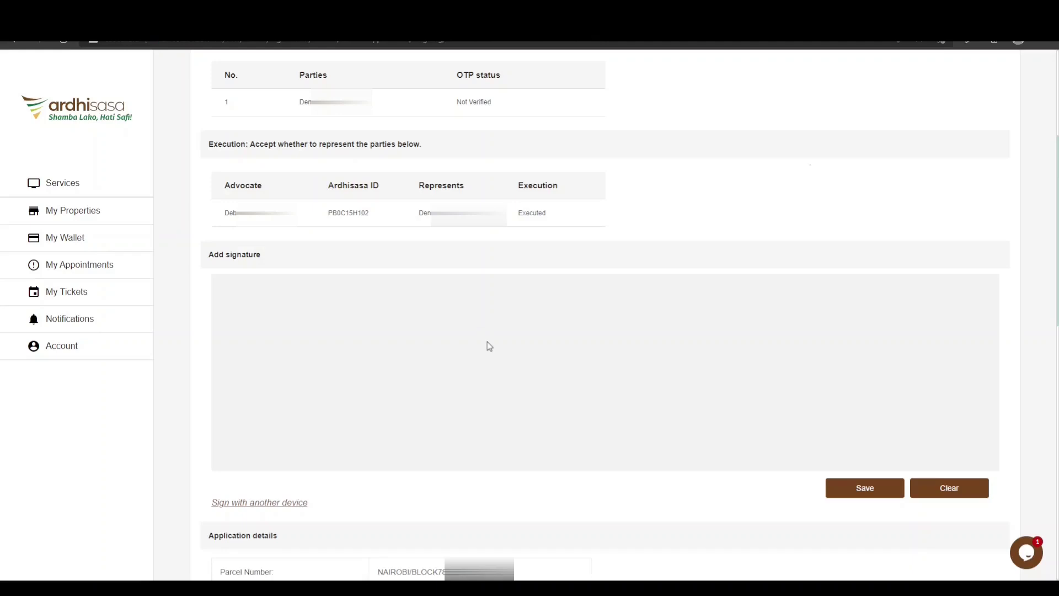
# Step: Draw a three-stroke freehand signature with a looped D-shape in the Add signature pad
pyautogui.moveTo(439, 320); pyautogui.dragTo(451, 396)
pyautogui.moveTo(438, 320)
pyautogui.mouseDown()
pyautogui.moveTo(464, 385)
pyautogui.moveTo(467, 367)
pyautogui.moveTo(514, 365)
pyautogui.moveTo(499, 385)
pyautogui.moveTo(534, 383)
pyautogui.mouseUp()
pyautogui.moveTo(602, 393)
pyautogui.mouseDown()
pyautogui.moveTo(440, 393)
pyautogui.moveTo(527, 436)
pyautogui.mouseUp()
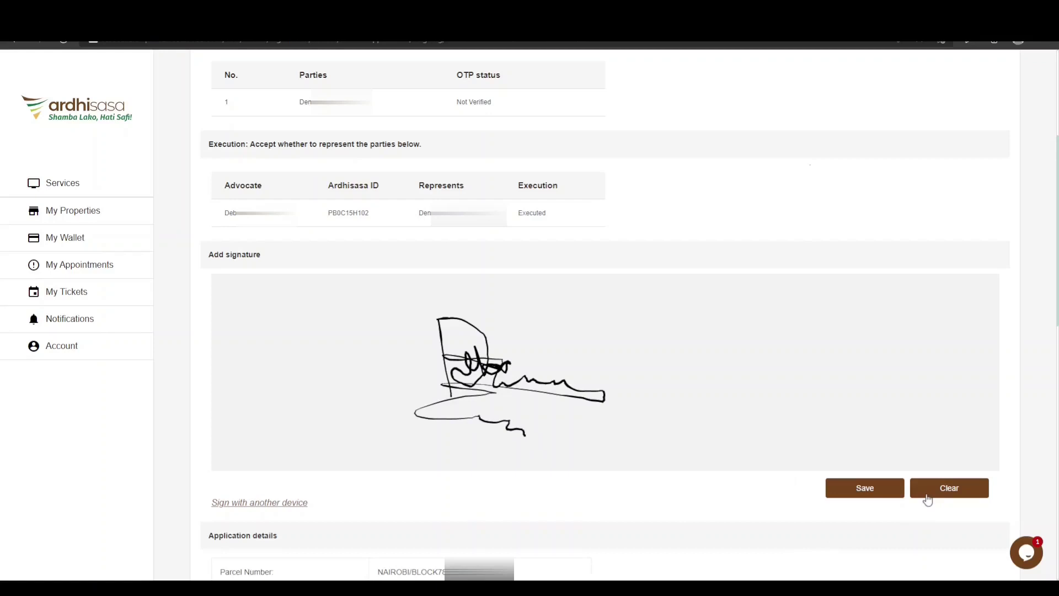
# Step: Save the drawn signature and confirm it, so the application shows 'Signed successfully!'
pyautogui.click(866, 488)
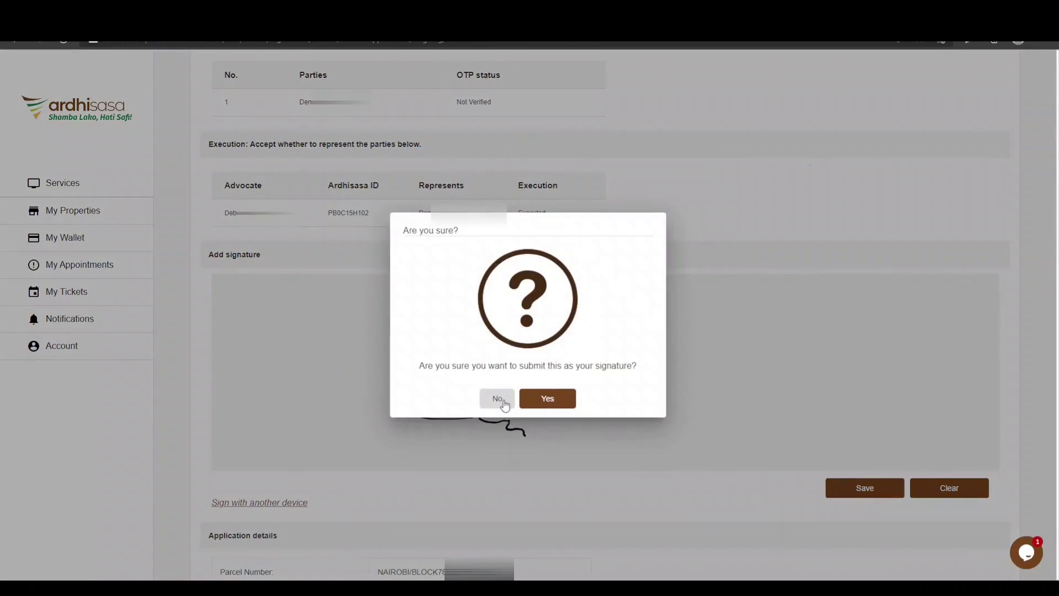
pyautogui.click(545, 400)
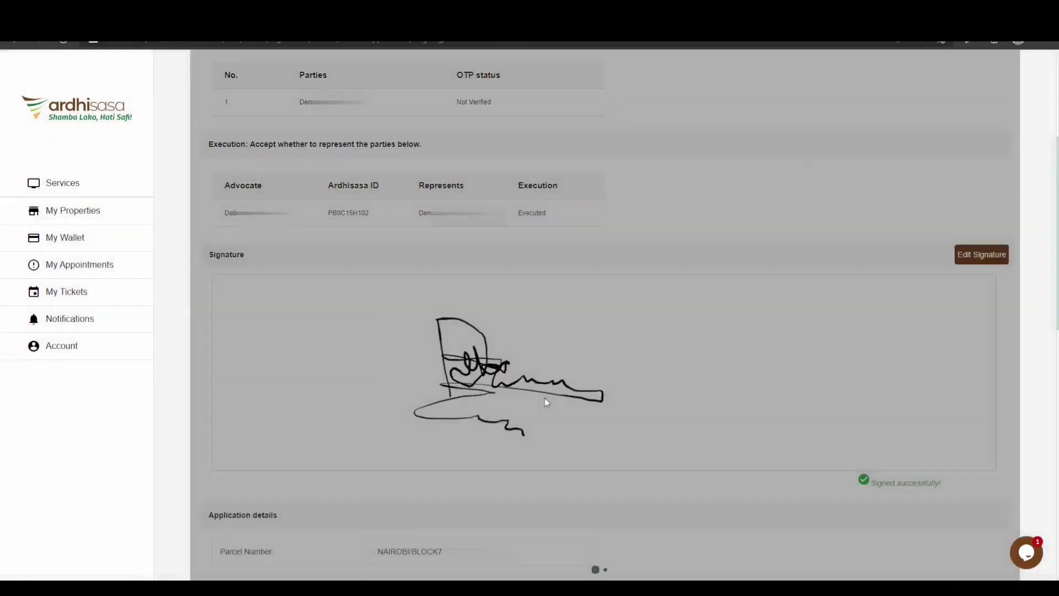
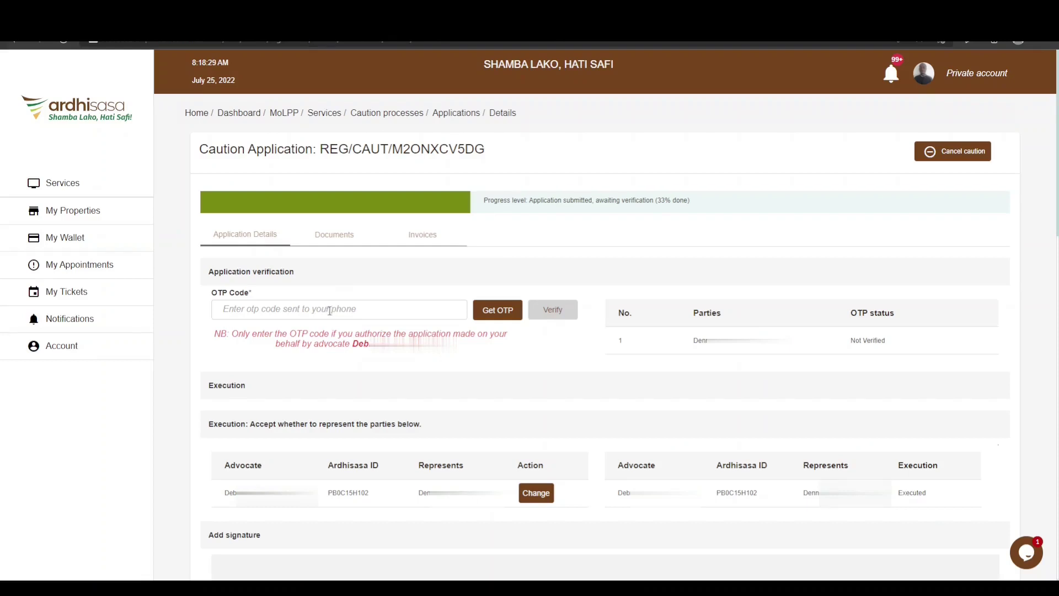
# Step: Request an OTP to the phone and verify the caution application with the received code
pyautogui.click(329, 310)
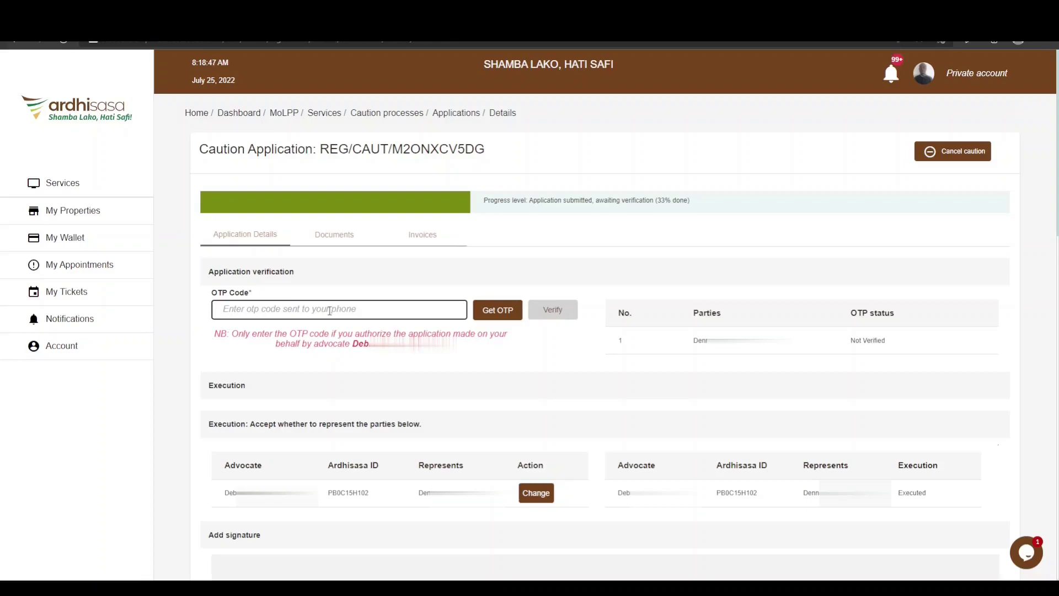
pyautogui.click(498, 318)
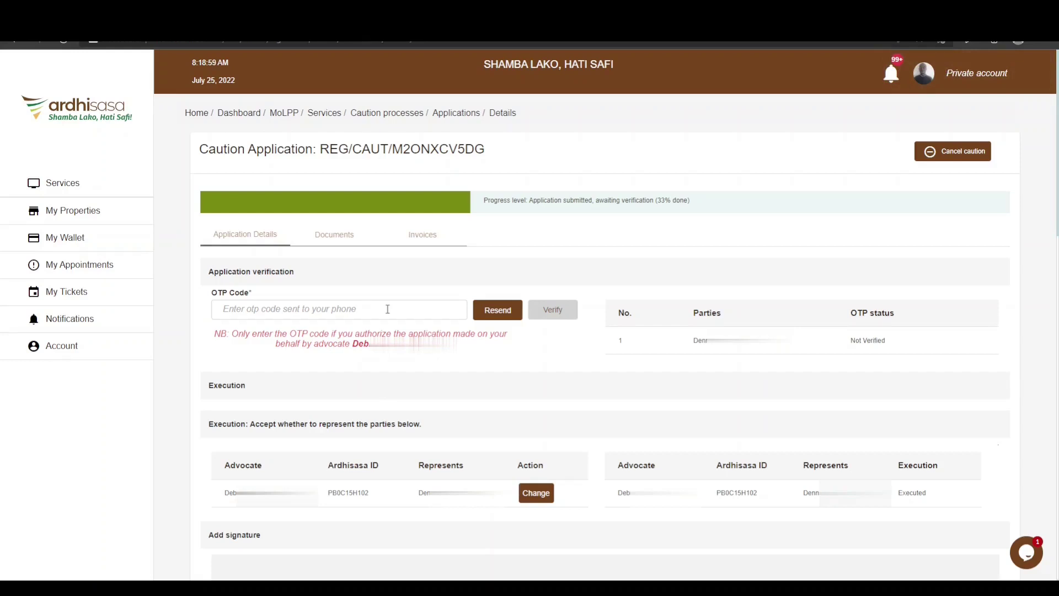
pyautogui.click(388, 309)
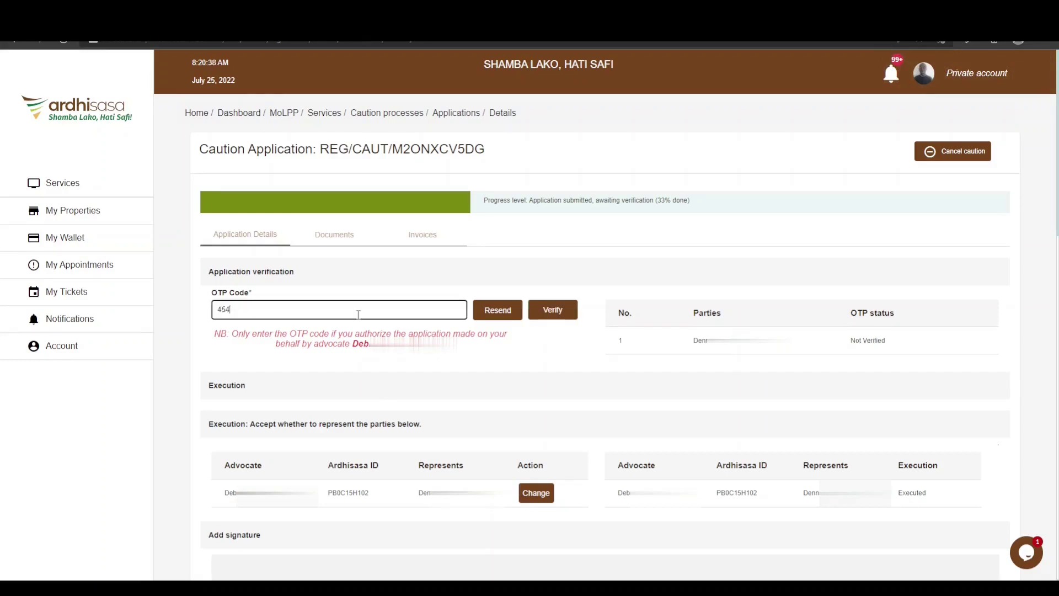
pyautogui.click(552, 311)
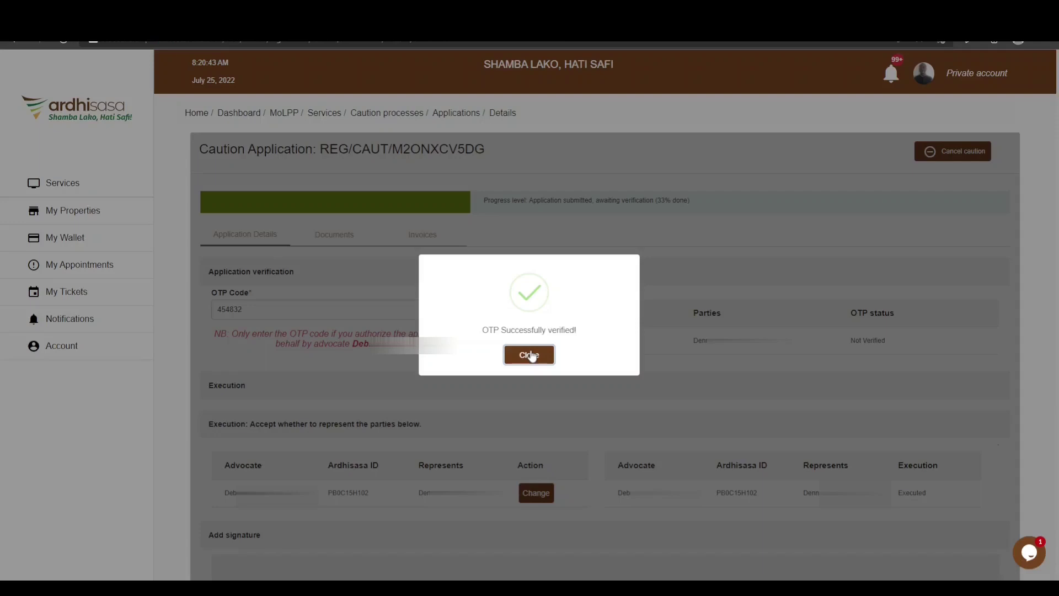
# Step: Draw a handwritten signature on the signature pad, then save it and confirm its submission
pyautogui.click(530, 355)
pyautogui.scroll(-5, 631, 385)
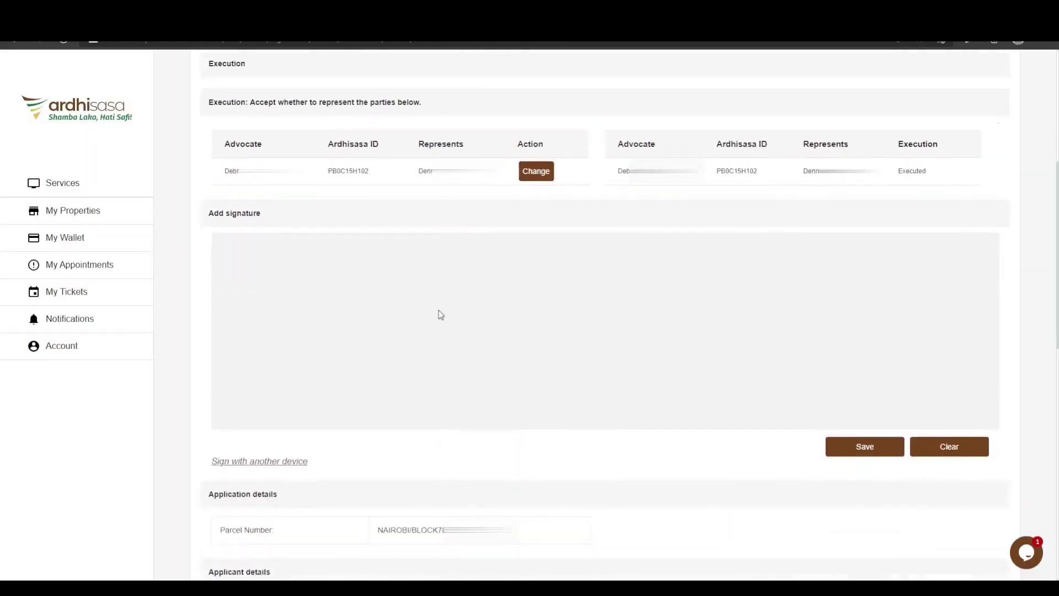
pyautogui.moveTo(495, 278); pyautogui.dragTo(502, 372)
pyautogui.moveTo(531, 272)
pyautogui.mouseDown()
pyautogui.moveTo(544, 342)
pyautogui.moveTo(679, 348)
pyautogui.moveTo(690, 313)
pyautogui.moveTo(833, 330)
pyautogui.moveTo(843, 363)
pyautogui.mouseUp()
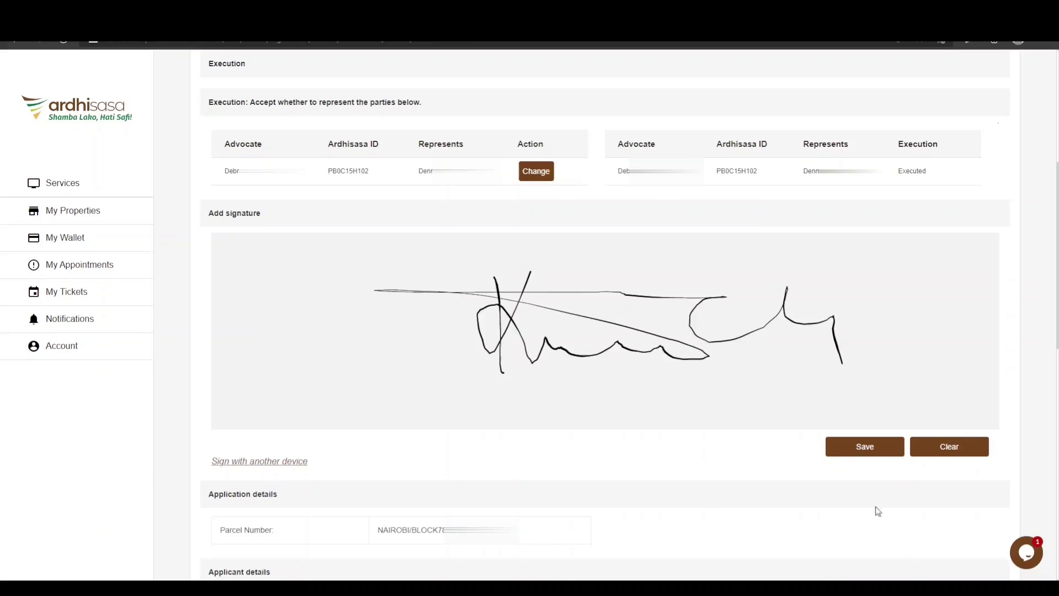
pyautogui.click(871, 449)
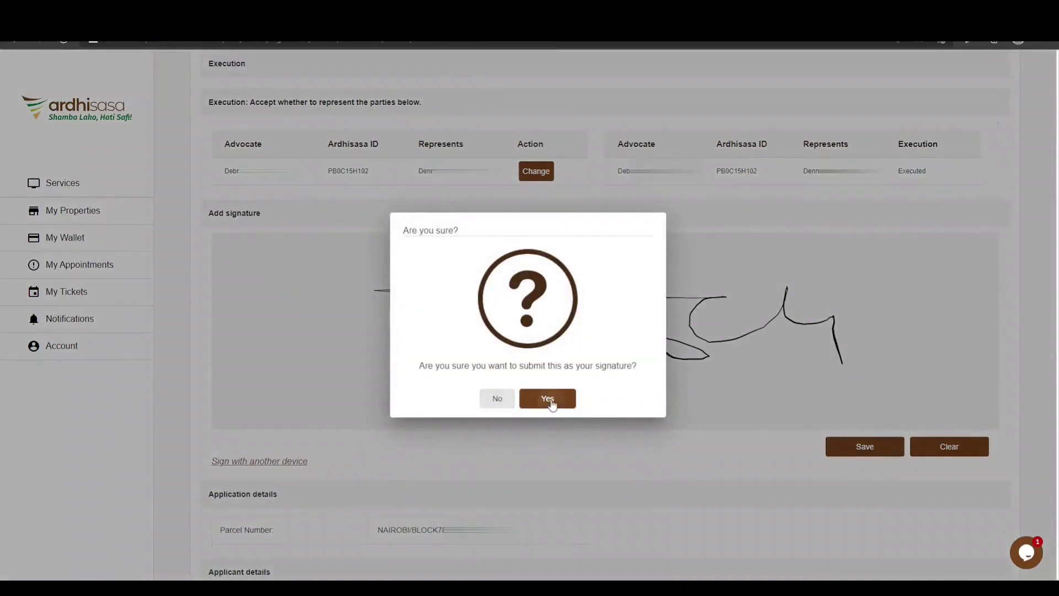
pyautogui.click(552, 400)
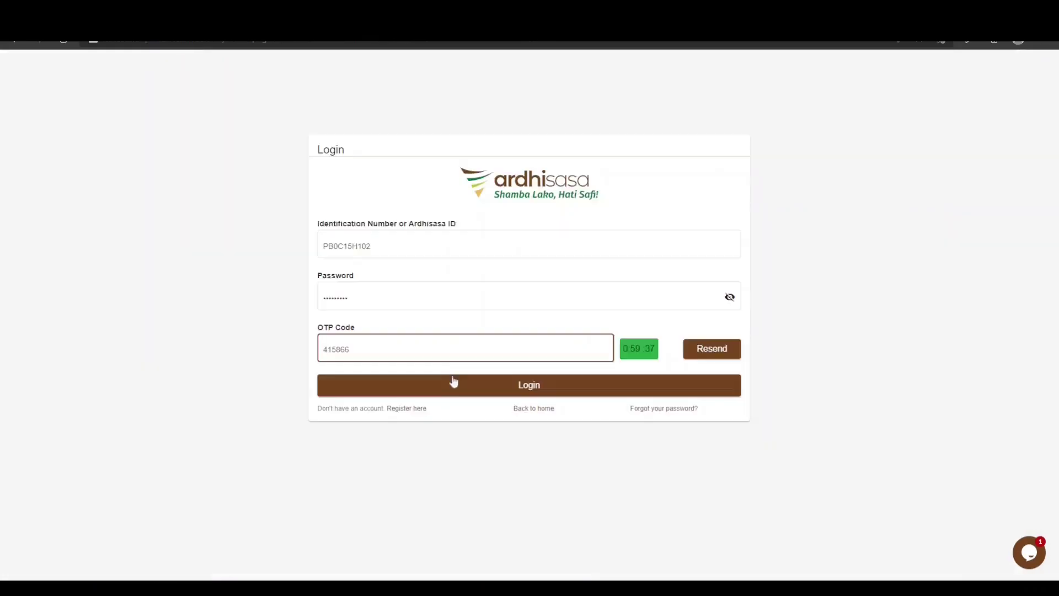
pyautogui.click(454, 381)
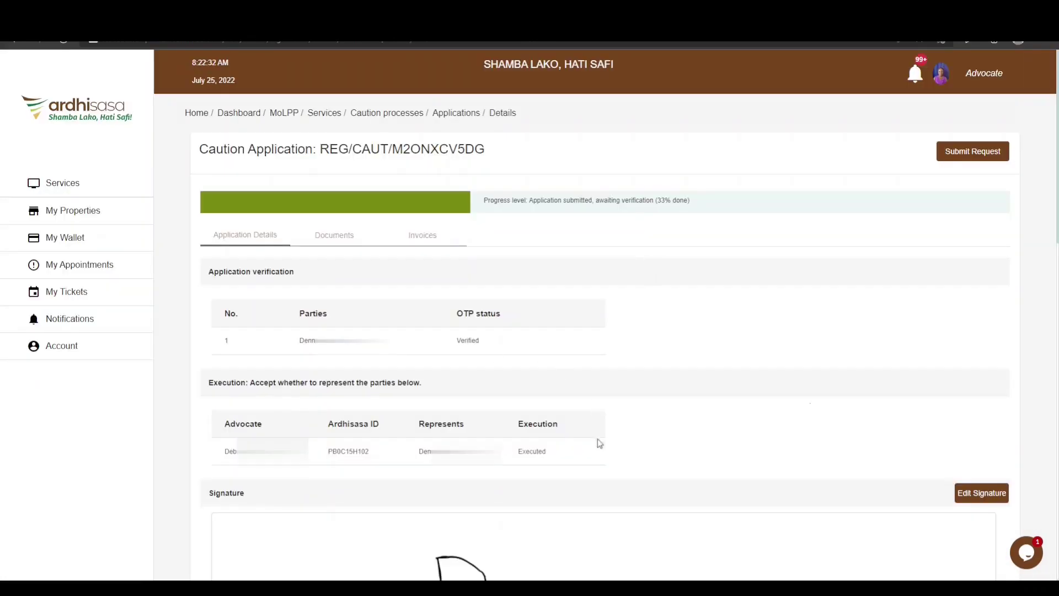
pyautogui.click(958, 160)
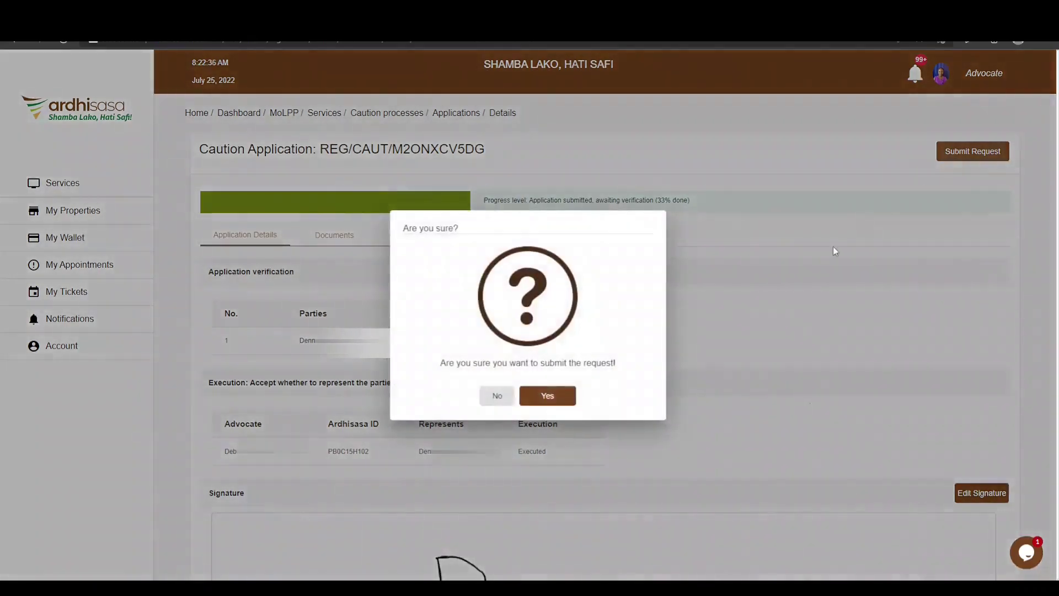
pyautogui.click(556, 396)
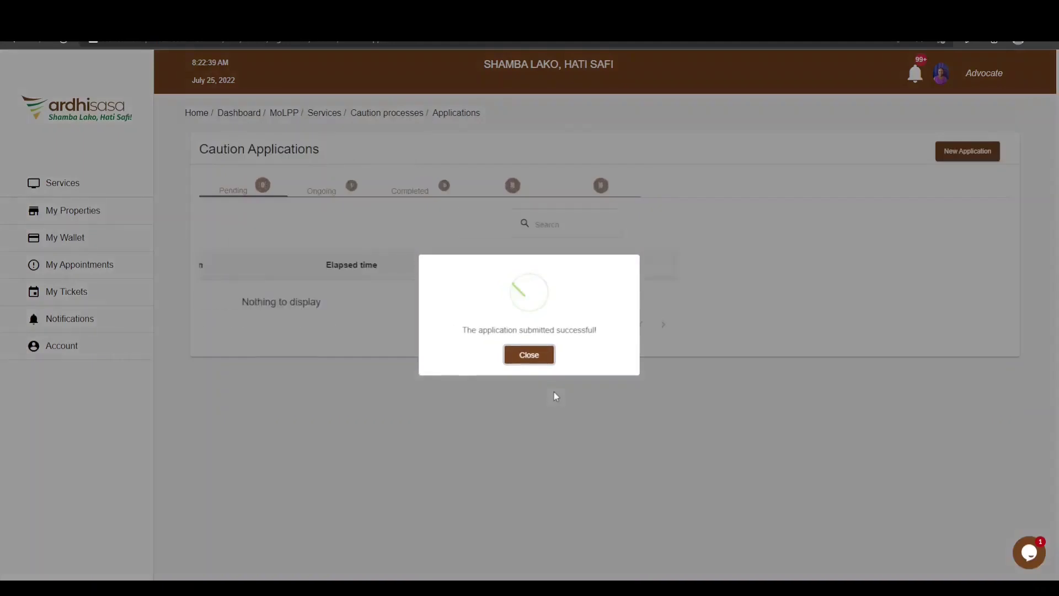
pyautogui.click(528, 358)
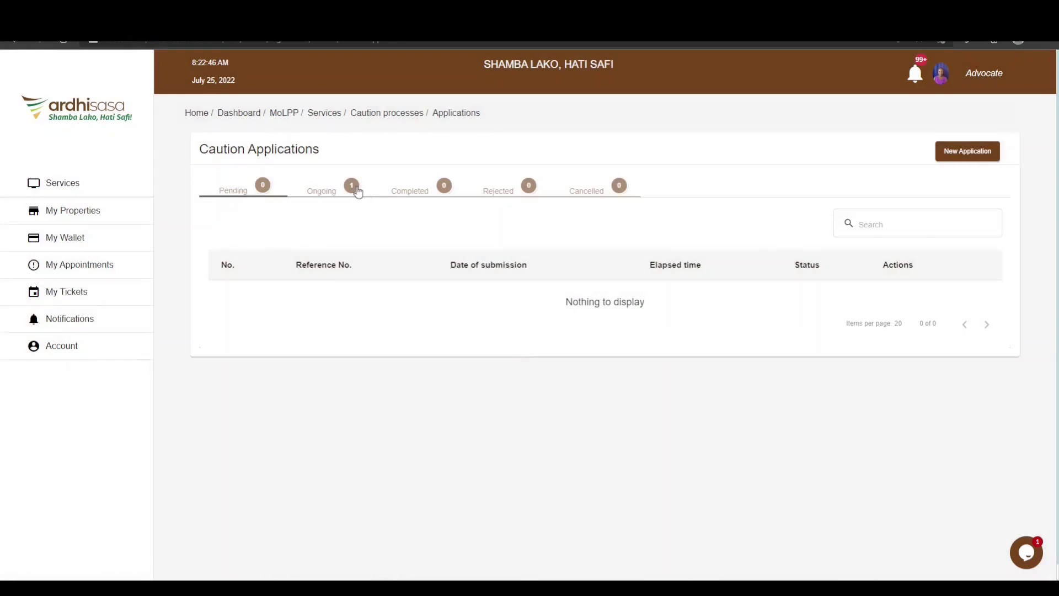
pyautogui.click(326, 197)
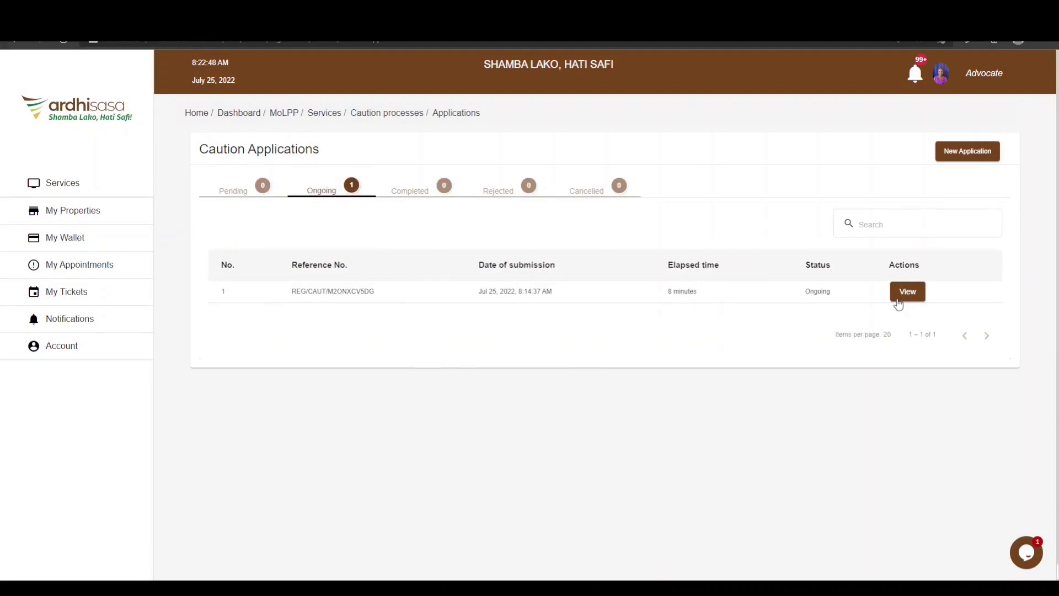
pyautogui.click(898, 300)
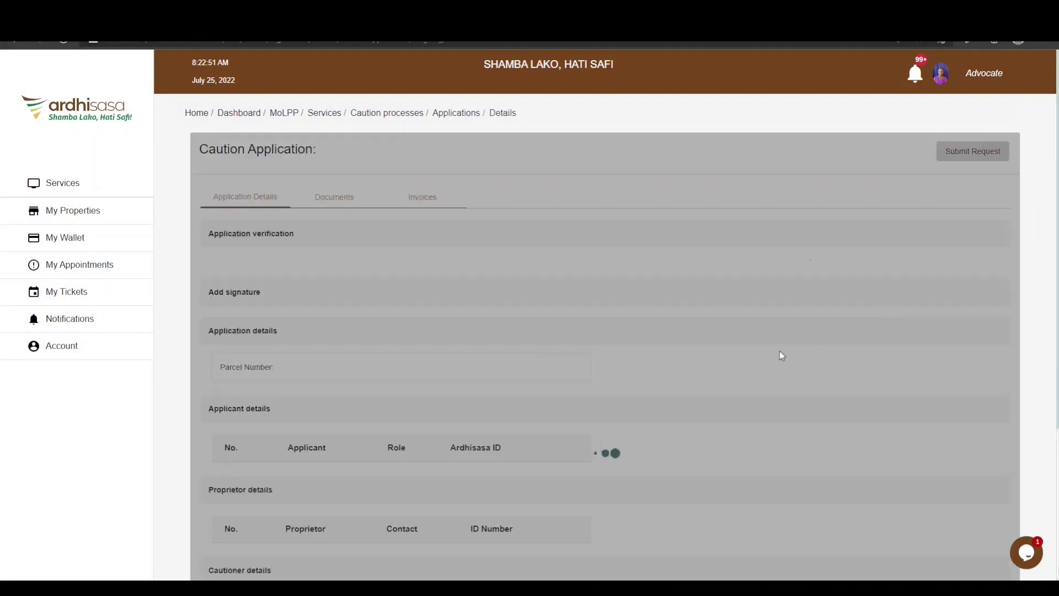